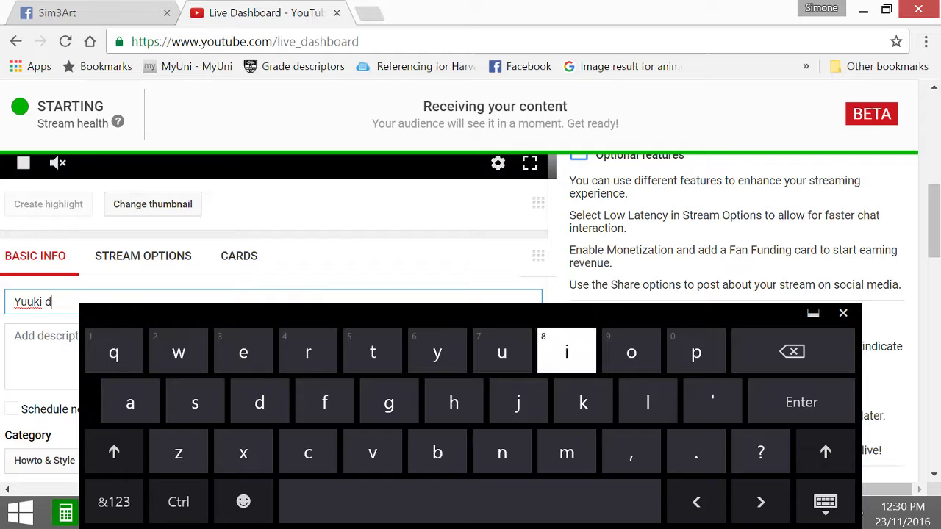
Complete the live stream title so that it reads "Yuuki digital paint - Code Breaker".
type("al paint")
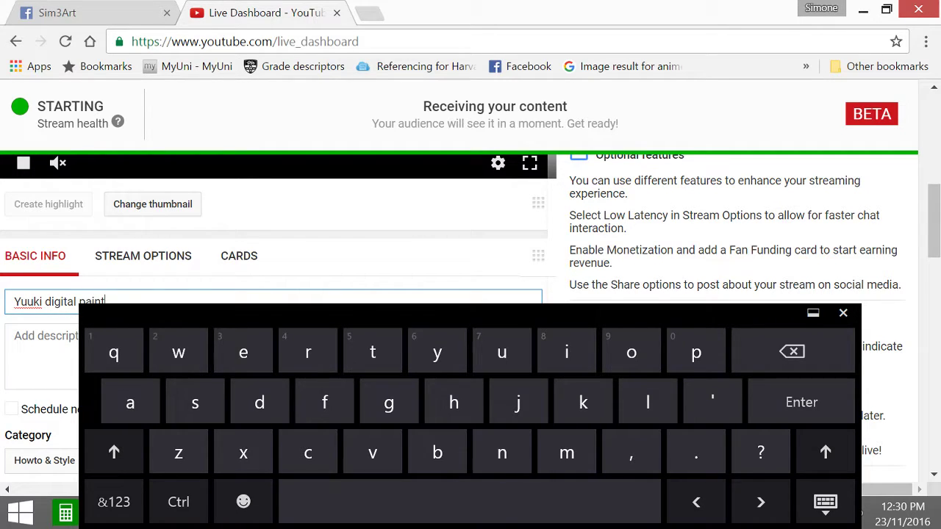
left_click(114, 502)
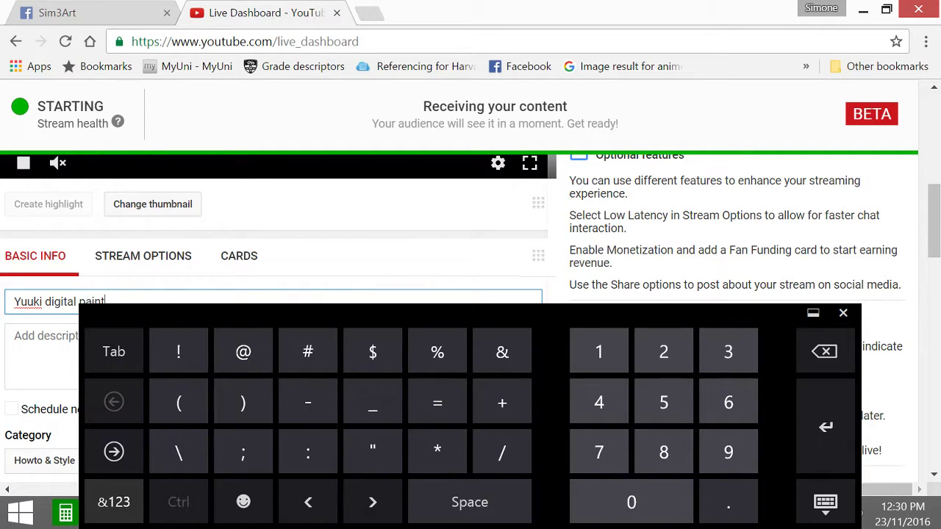
type("-")
left_click(114, 502)
left_click(114, 502)
left_click(114, 452)
type("C")
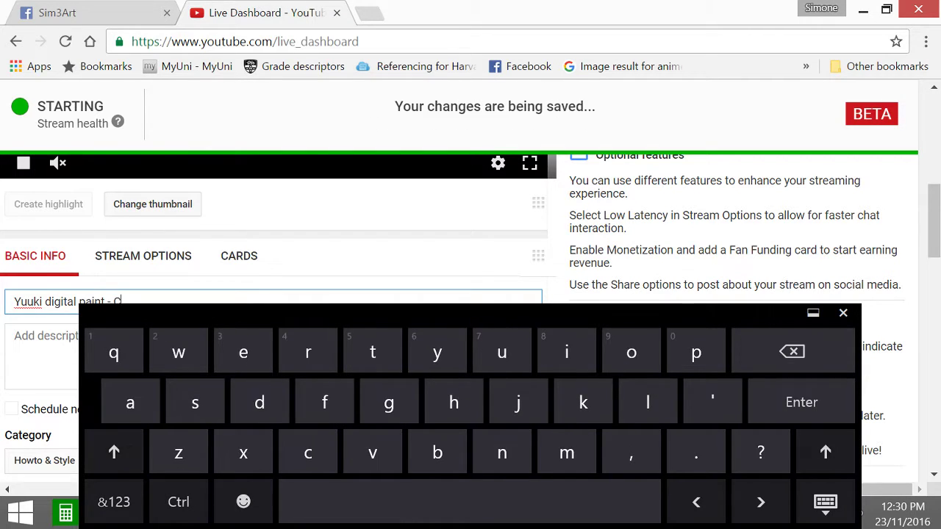
type("ode Breaker")
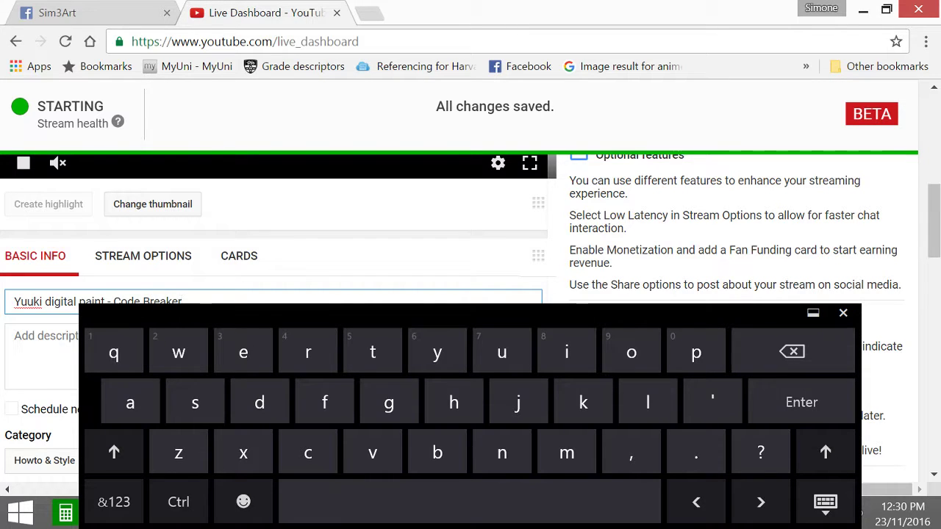
left_click(843, 312)
Review the stream's live status, preview and basic info settings on the YouTube live dashboard.
scroll(459, 317, "up", 2)
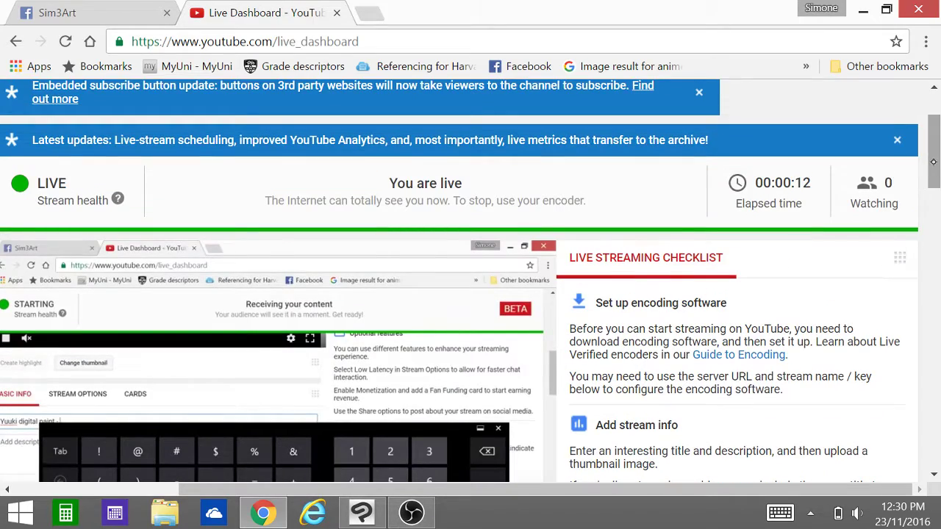
mouse_move(933, 163)
left_mouse_down()
mouse_move(924, 264)
mouse_move(918, 258)
left_mouse_up()
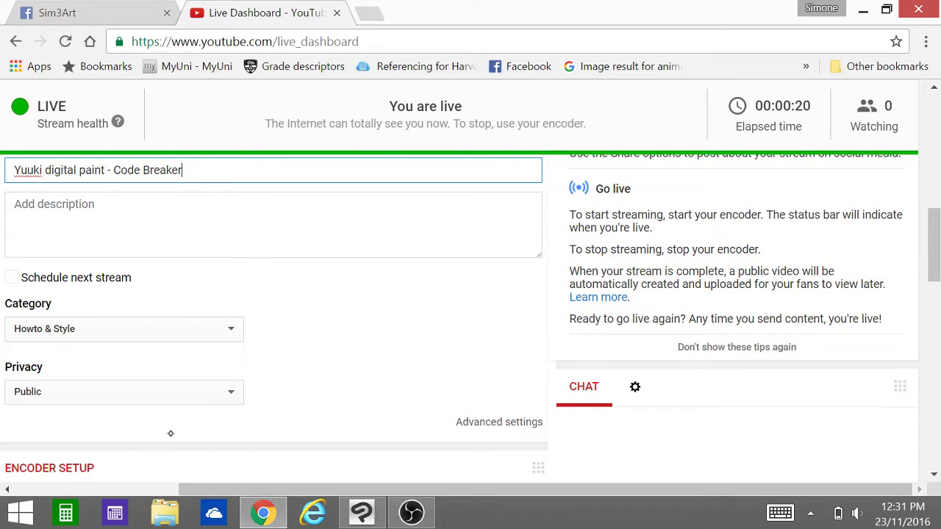
left_click_drag(933, 246, 929, 163)
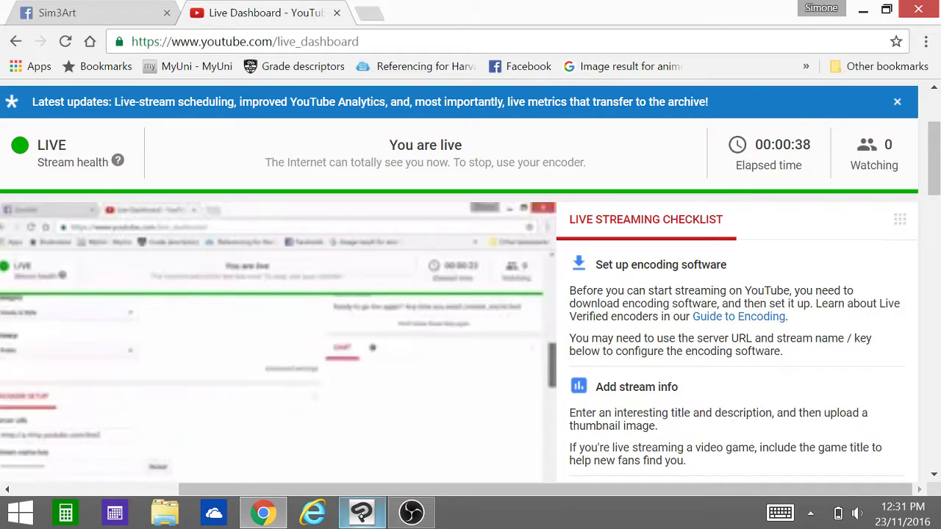
left_click(263, 512)
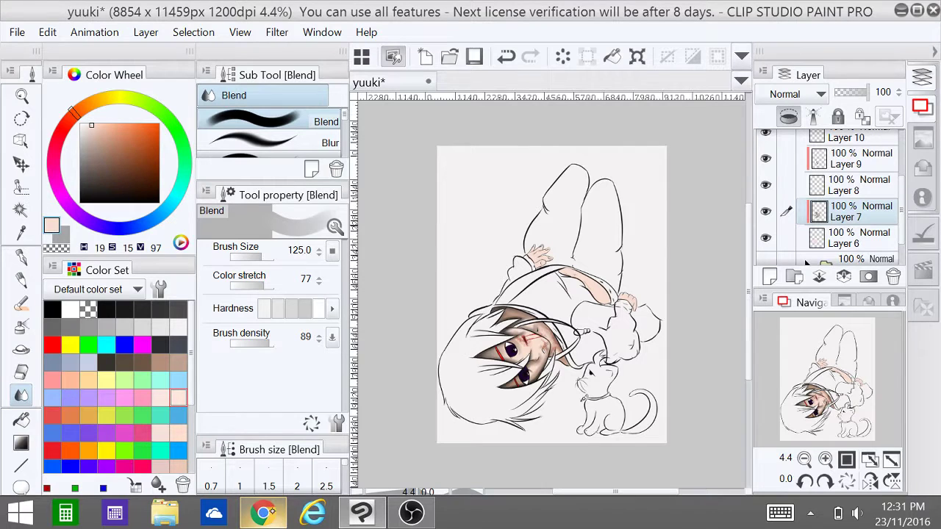
left_click(263, 512)
mouse_move(263, 513)
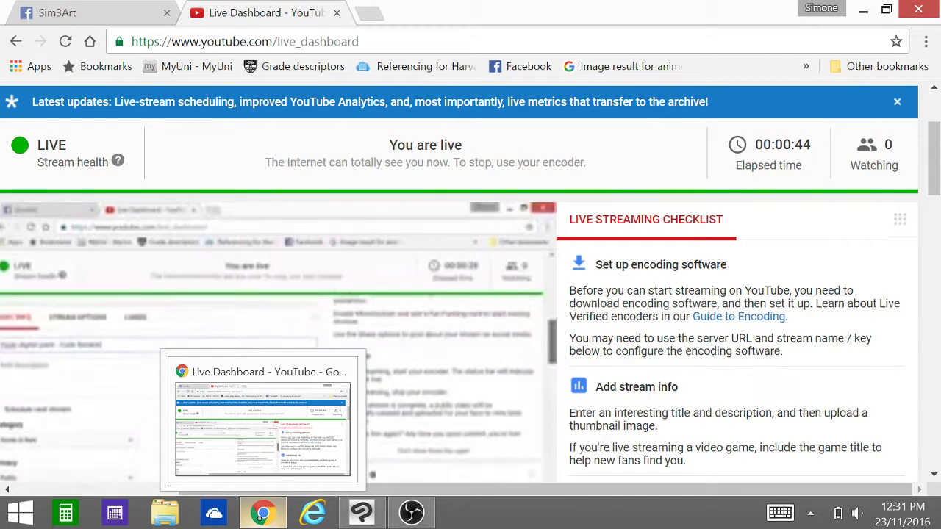
Switch to the yuuki drawing in Clip Studio Paint and toggle the visibility of Layer 7 to check its contents.
left_click(258, 514)
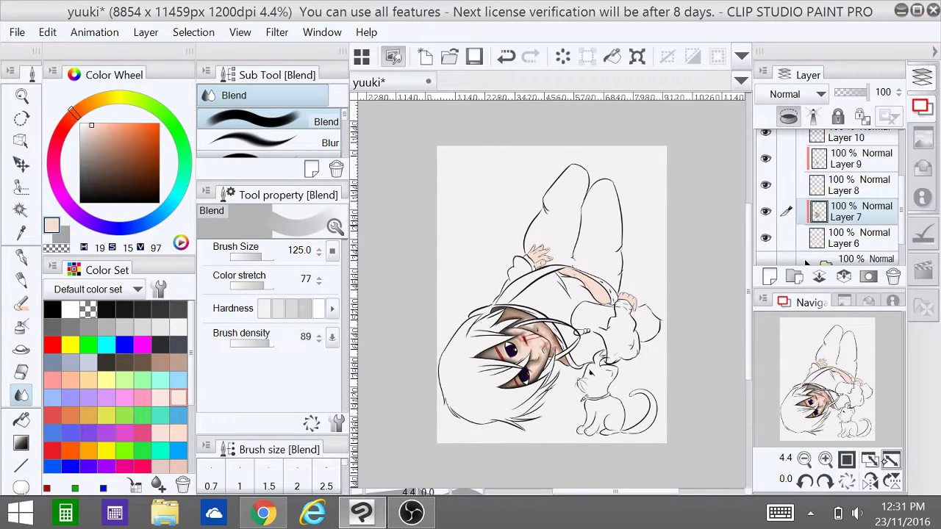
left_click(890, 460)
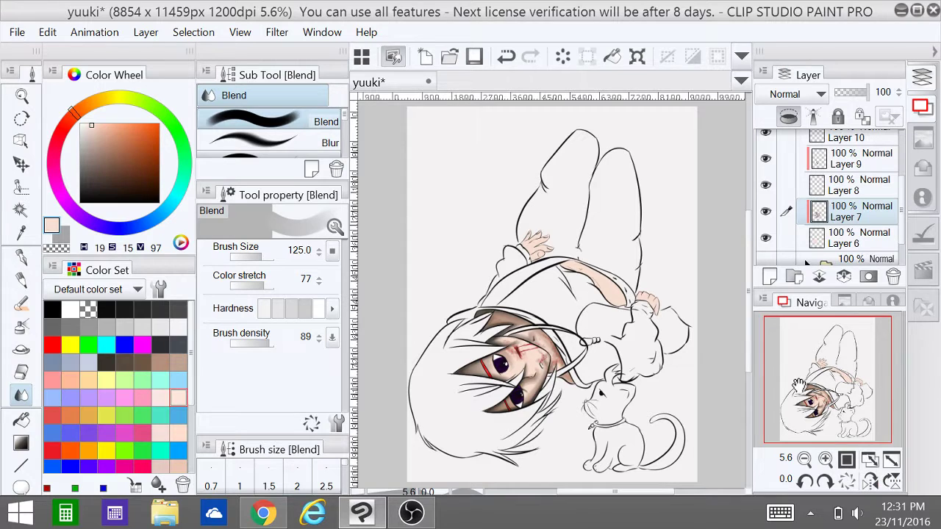
scroll(611, 310, "up", 2)
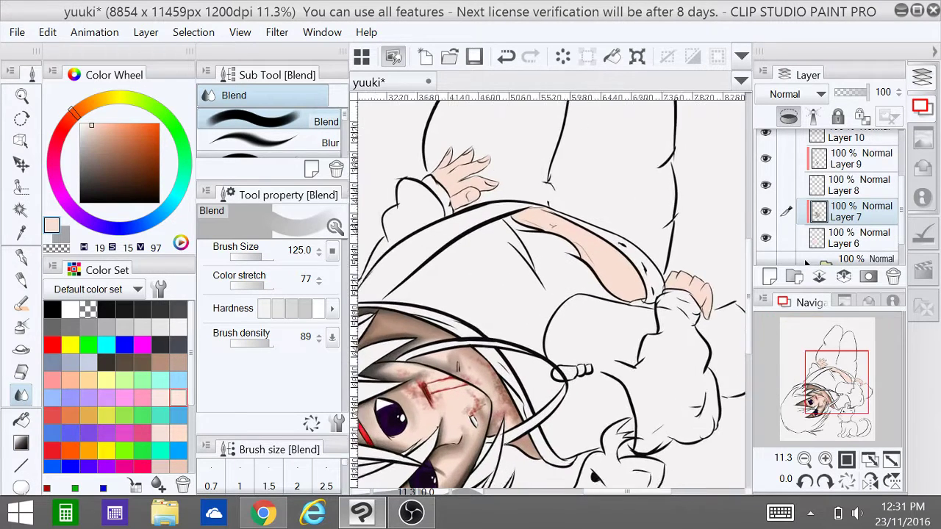
left_click_drag(612, 310, 555, 341)
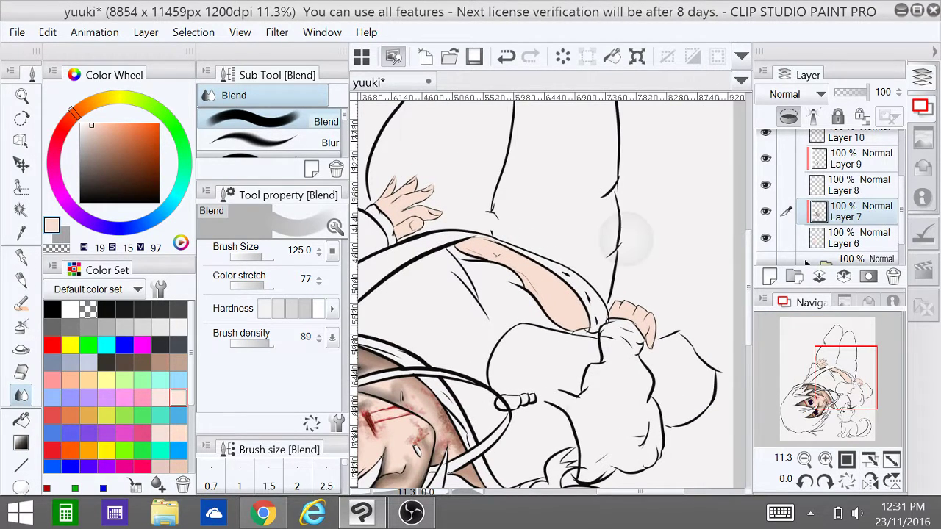
scroll(628, 221, "up", 1)
left_click(765, 213)
left_click(765, 212)
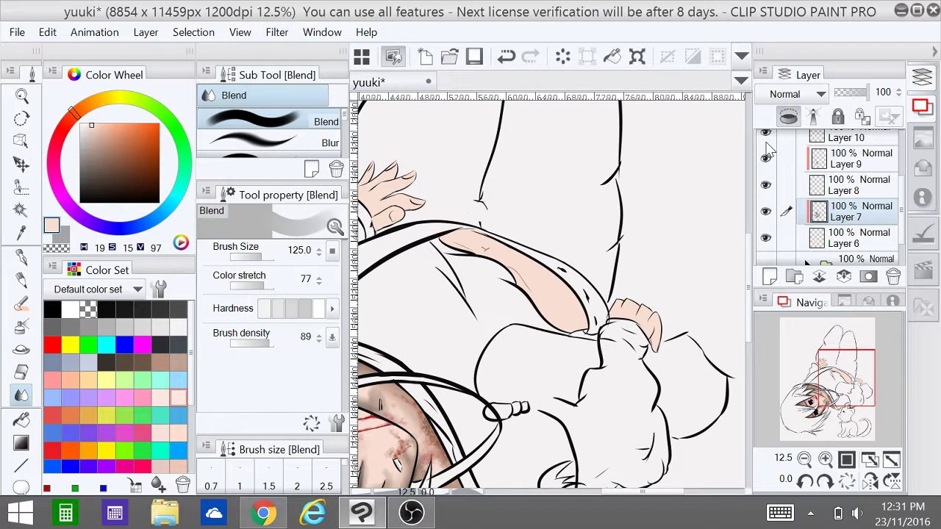
Shade the edges and folds of the bare torso skin on Layer 7 with light brown (H 21, S 32, V 71) using the Oil paint brush.
left_click_drag(619, 228, 613, 301)
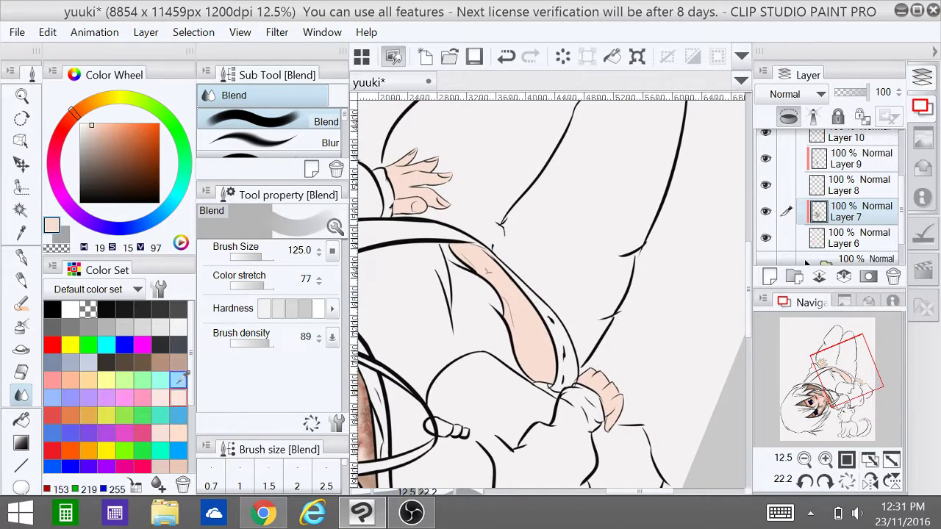
left_click(160, 362)
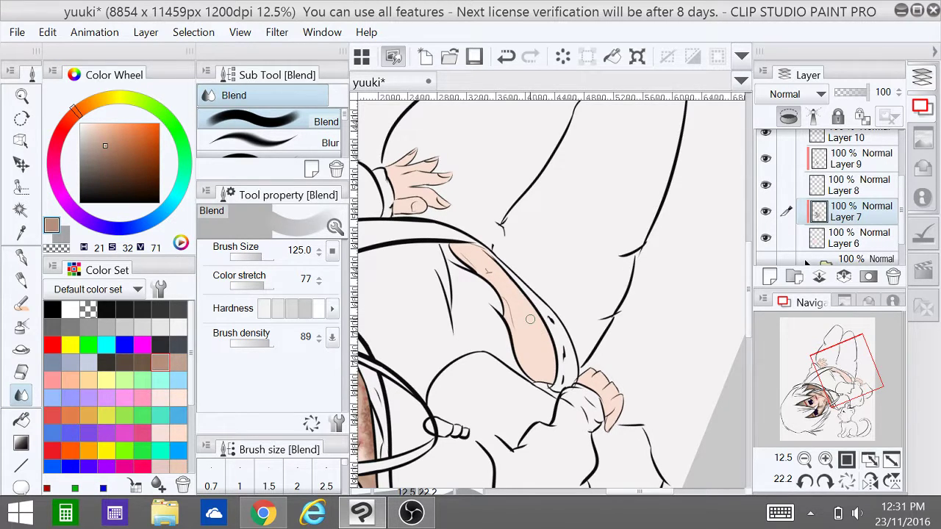
key("b")
key("ctrl+z")
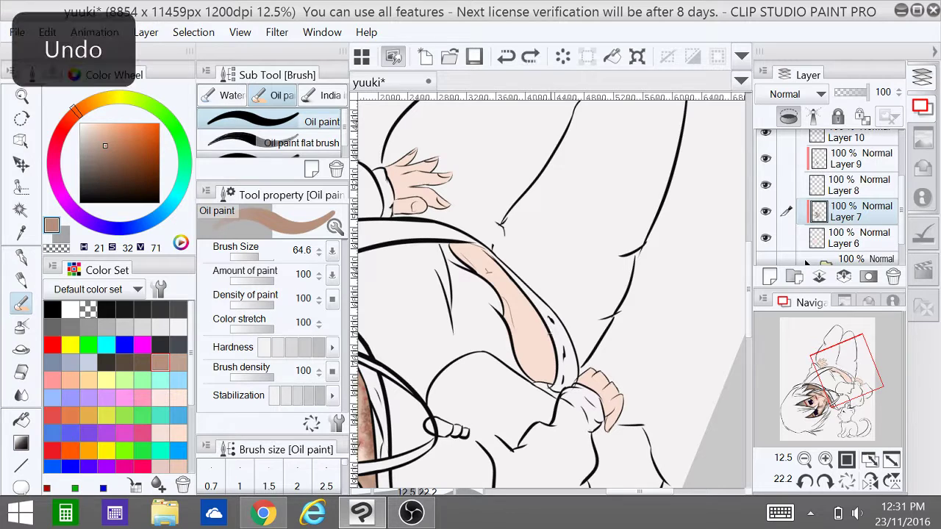
mouse_move(532, 323)
left_mouse_down()
mouse_move(552, 384)
mouse_move(550, 340)
mouse_move(552, 383)
left_mouse_up()
key("ctrl+z")
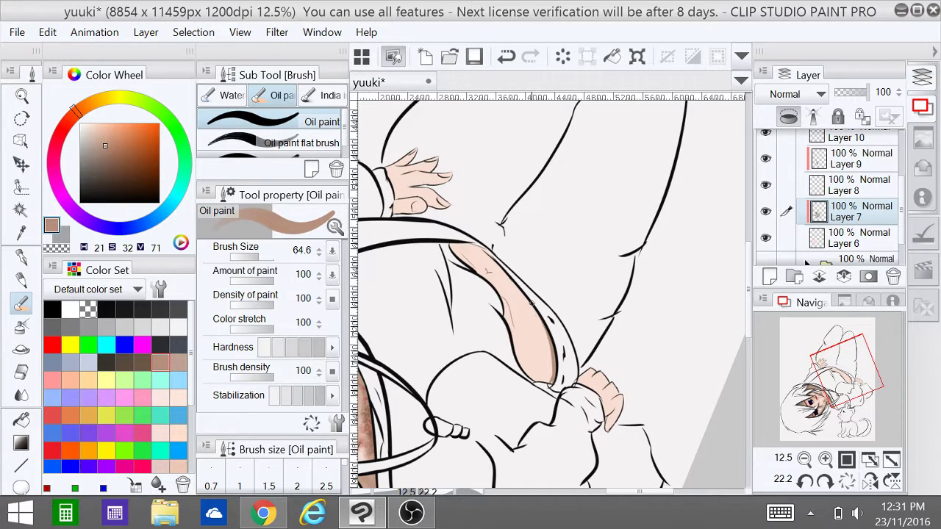
mouse_move(531, 303)
left_mouse_down()
mouse_move(552, 357)
mouse_move(539, 314)
mouse_move(550, 346)
left_mouse_up()
left_click_drag(501, 297, 516, 335)
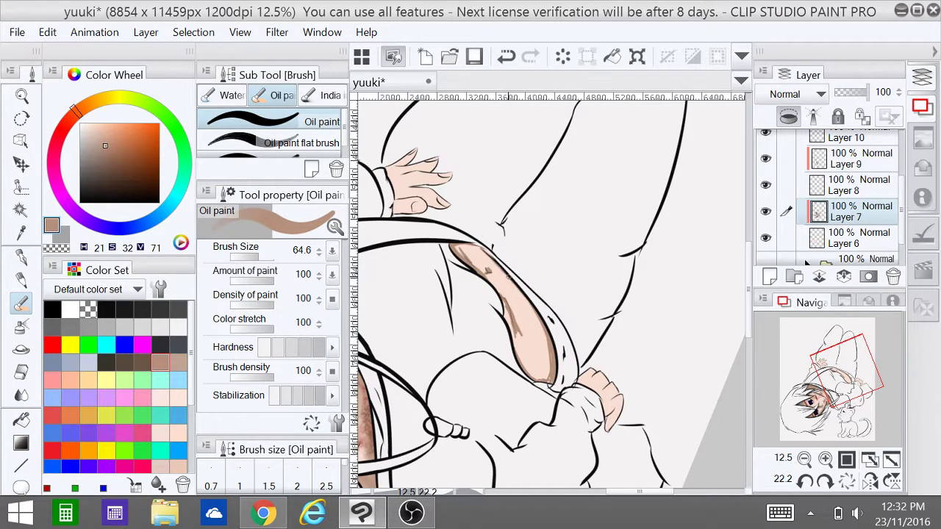
left_click_drag(540, 325, 486, 258)
left_click_drag(532, 373, 545, 379)
Soften the brown shading along the lower edge of the torso skin with the Blend tool at brush size 33.4.
left_click(22, 326)
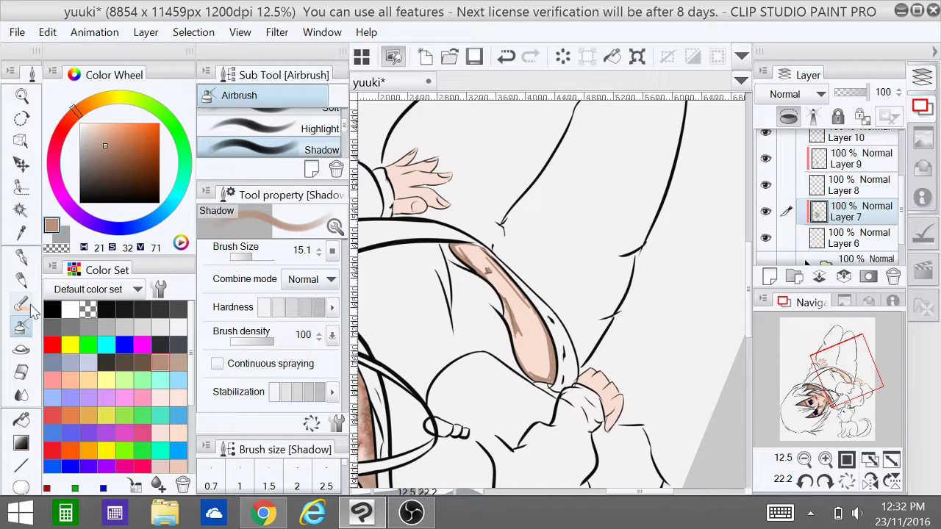
left_click(27, 397)
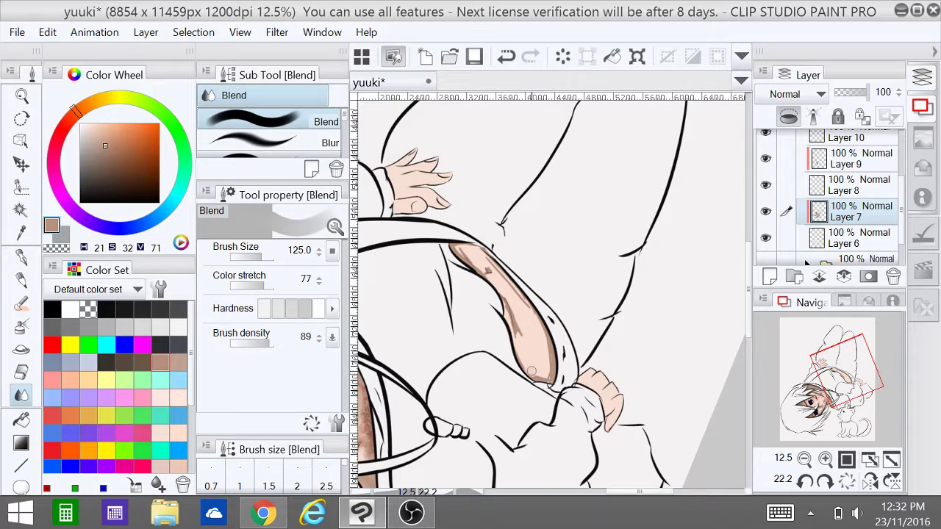
key("ctrl+z")
scroll(556, 353, "up", 3)
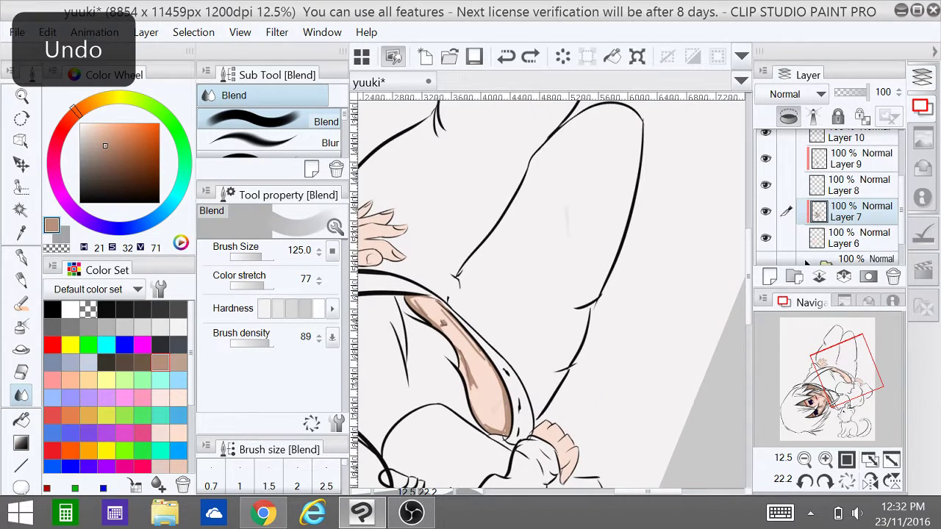
left_click_drag(487, 271, 460, 125)
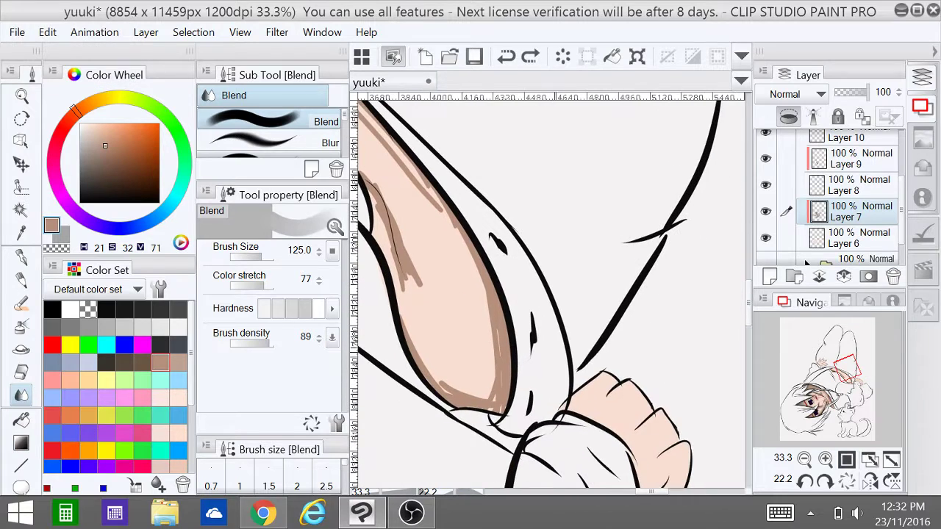
left_click(247, 256)
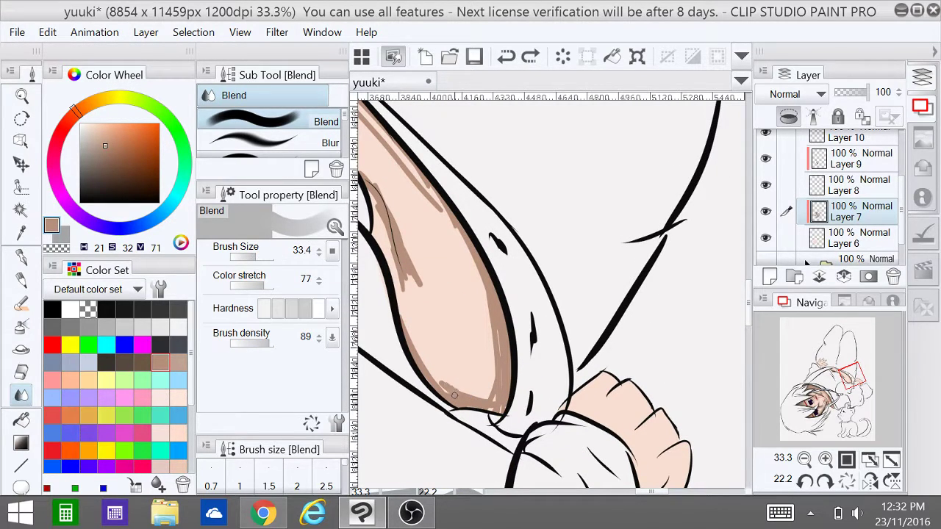
left_click_drag(444, 389, 422, 365)
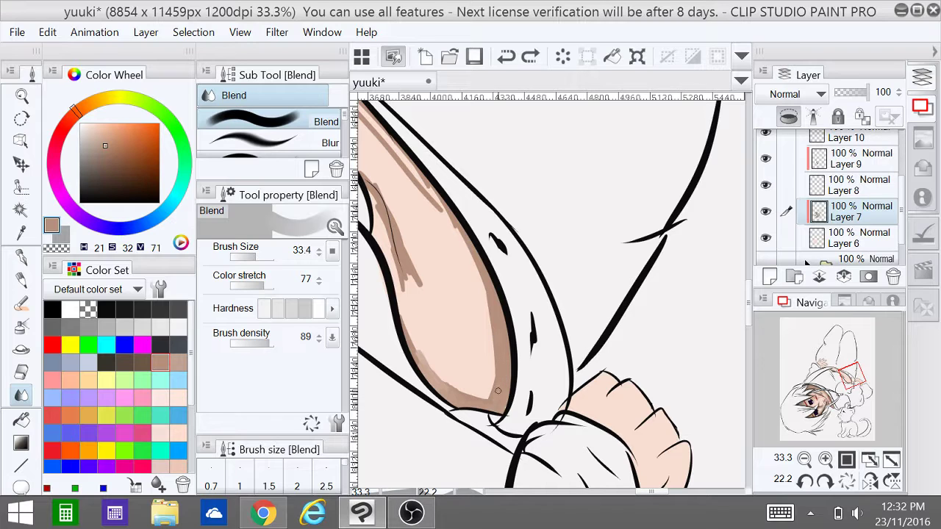
mouse_move(491, 395)
left_mouse_down()
mouse_move(493, 344)
mouse_move(497, 394)
mouse_move(488, 405)
mouse_move(493, 395)
mouse_move(471, 395)
mouse_move(419, 356)
mouse_move(399, 312)
mouse_move(432, 372)
mouse_move(487, 394)
mouse_move(461, 402)
mouse_move(487, 368)
mouse_move(482, 397)
mouse_move(489, 340)
mouse_move(490, 392)
mouse_move(485, 289)
mouse_move(488, 377)
mouse_move(484, 300)
mouse_move(477, 403)
mouse_move(450, 383)
mouse_move(487, 384)
mouse_move(448, 382)
mouse_move(491, 385)
mouse_move(458, 392)
mouse_move(456, 384)
mouse_move(486, 387)
mouse_move(441, 372)
mouse_move(497, 397)
mouse_move(463, 398)
left_mouse_up()
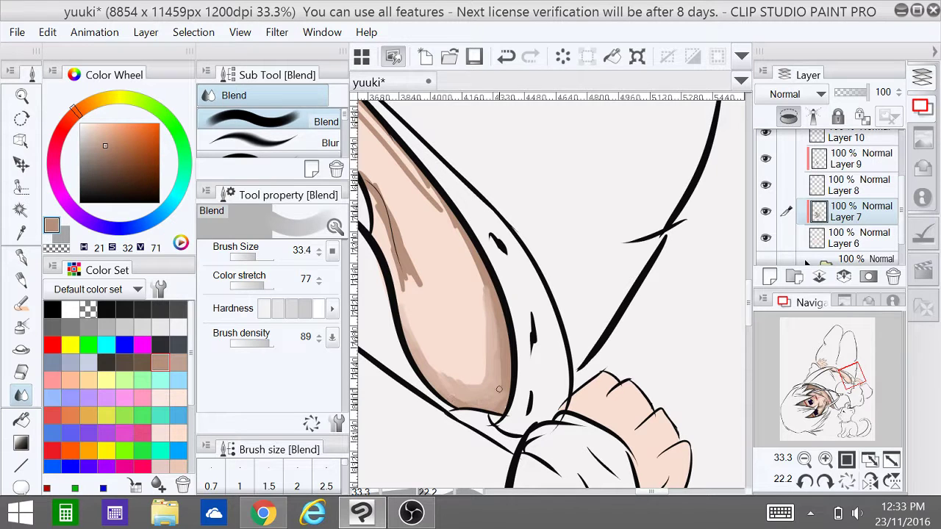
Switch to the YouTube live dashboard in Chrome and copy the stream's share link.
left_click(263, 513)
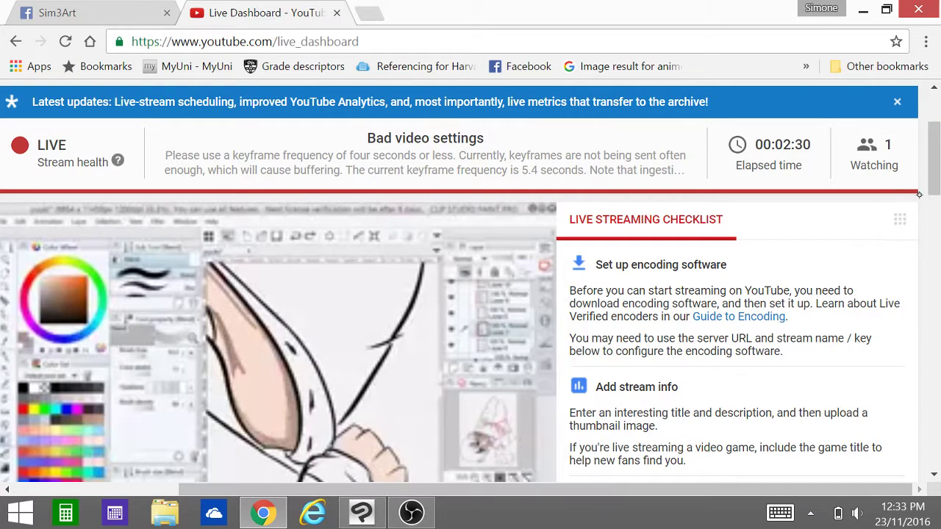
left_click_drag(935, 181, 932, 420)
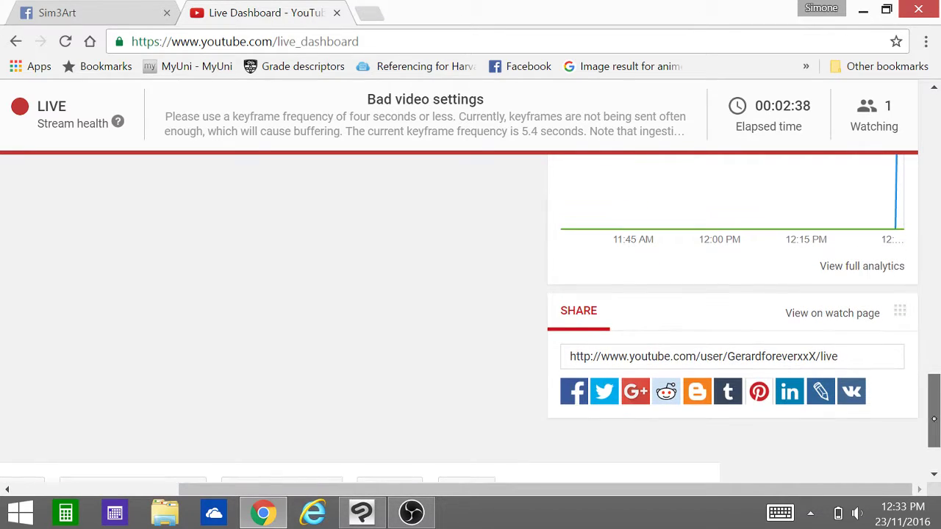
left_click(836, 356)
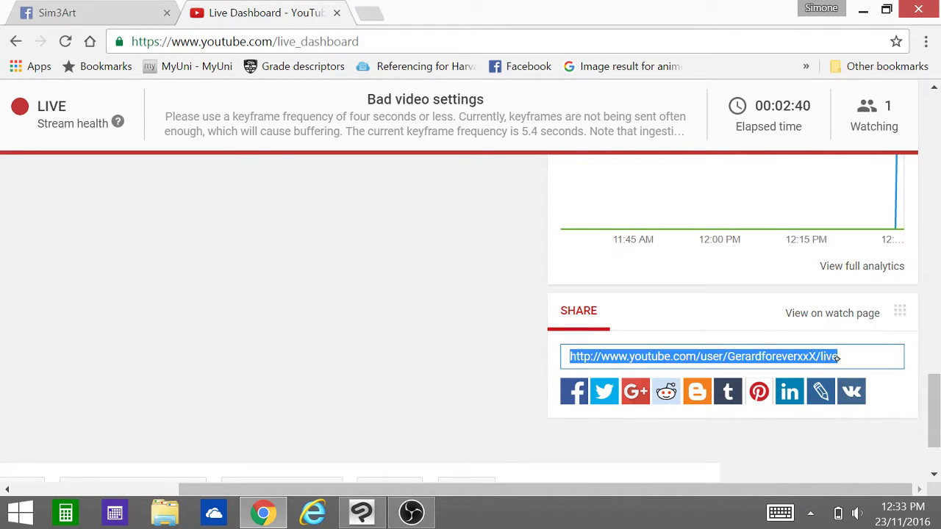
key("ctrl+c")
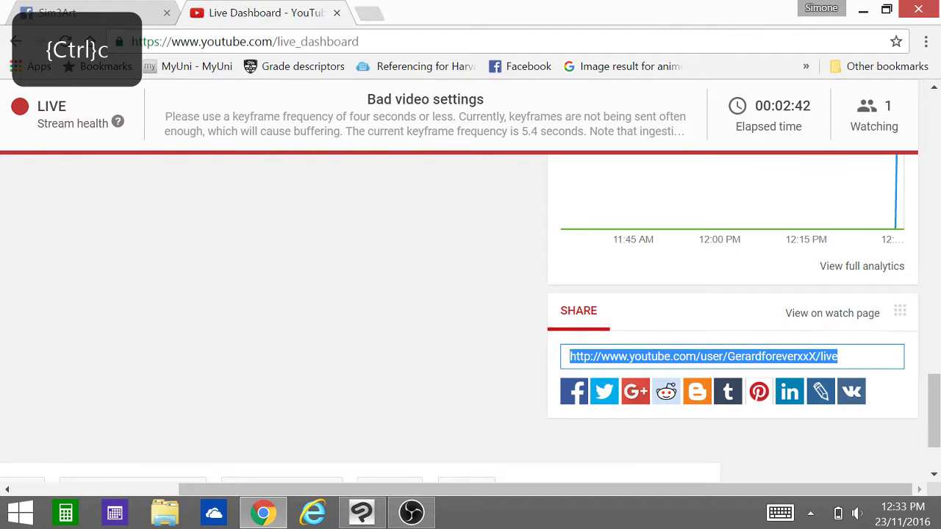
Open the main view of the Sim3Art Facebook page and start a new status post.
left_click(70, 12)
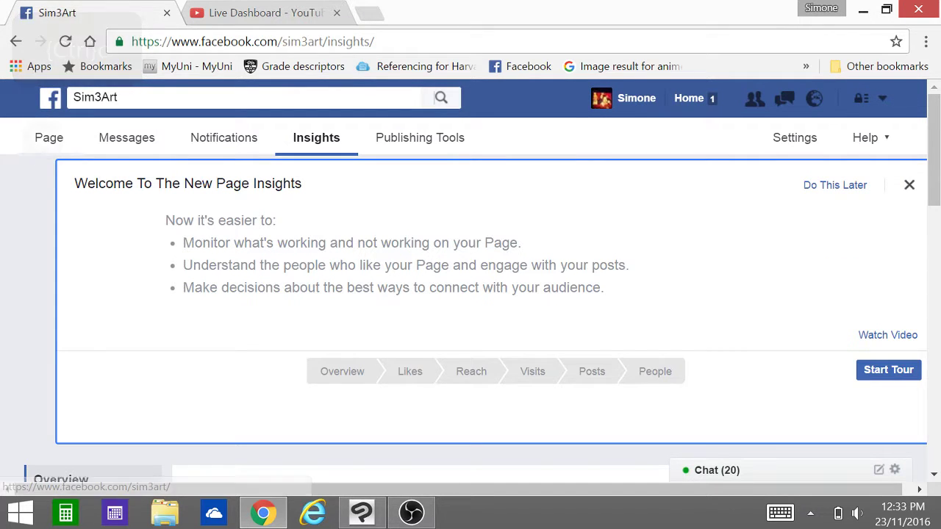
left_click(48, 138)
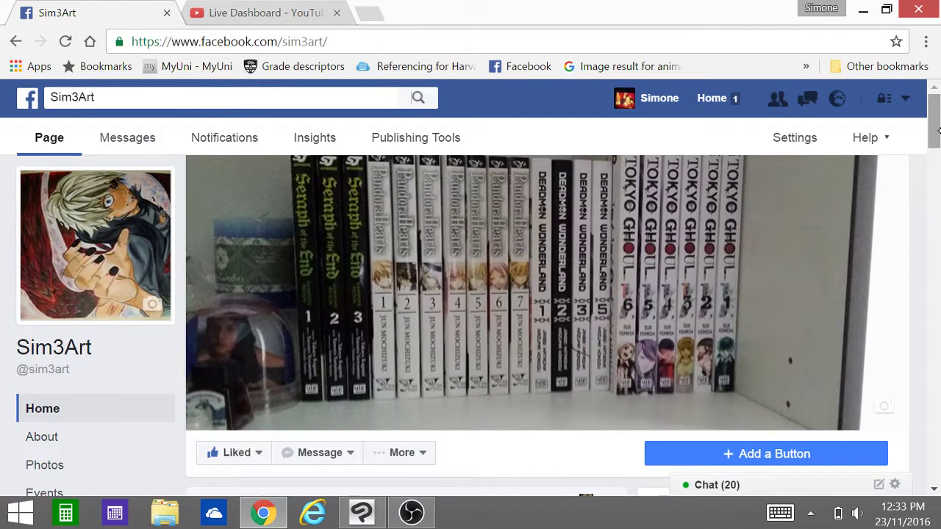
scroll(939, 131, "down", 4)
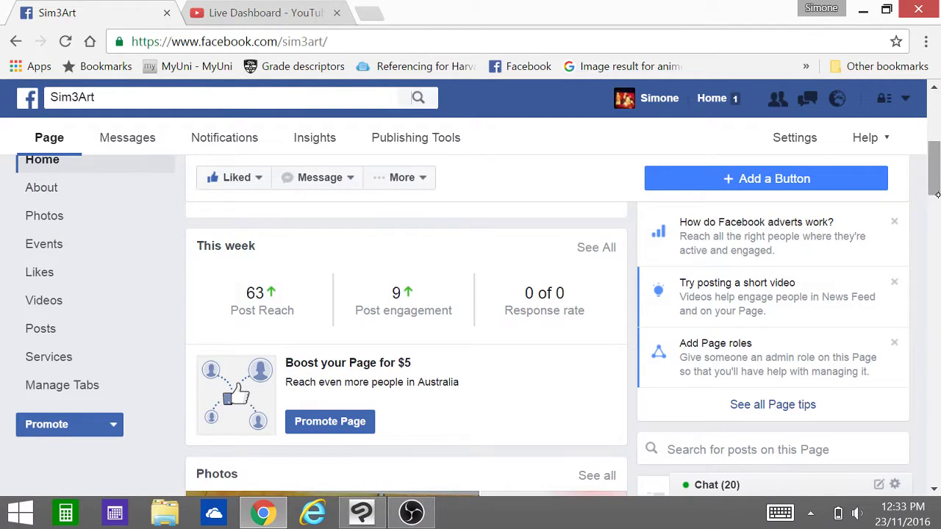
left_click_drag(935, 181, 912, 167)
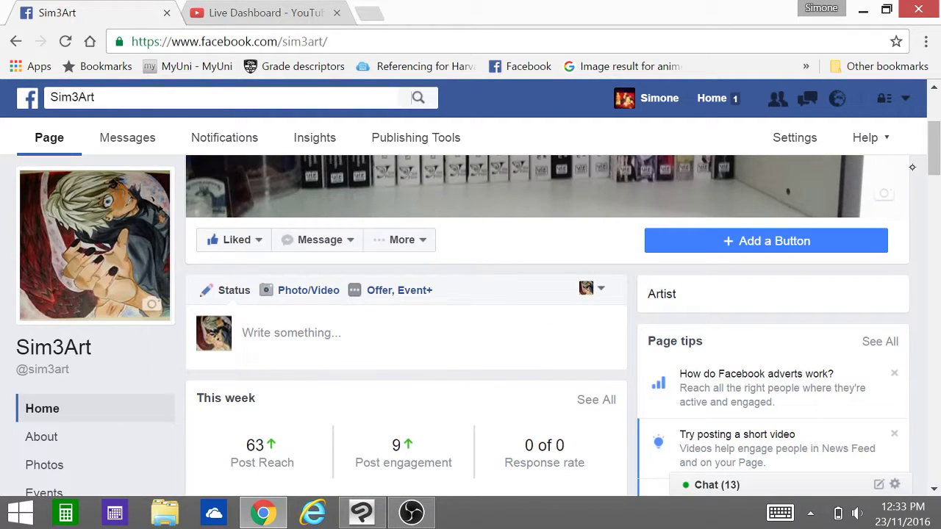
left_click(297, 333)
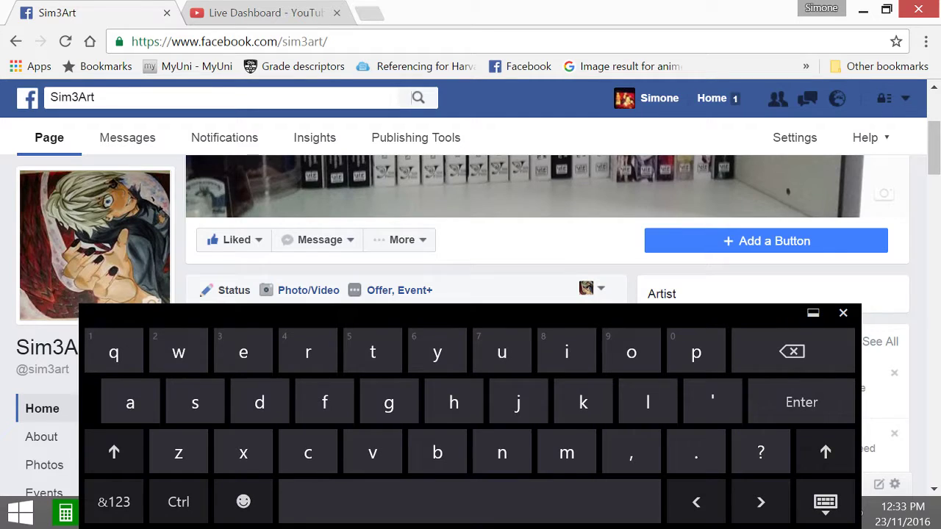
Write "I've gone live for the first time - find me on:" as the status text.
type("I")
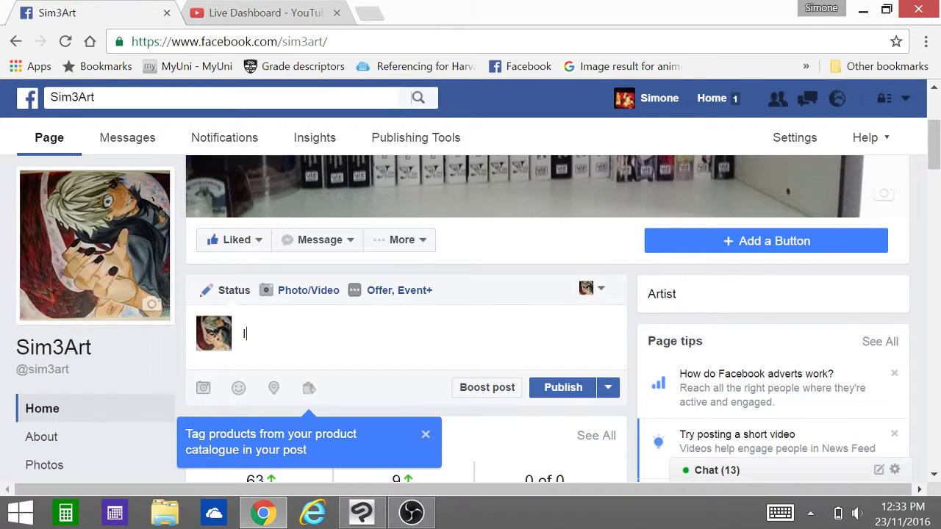
left_click(246, 335)
left_click(114, 502)
left_click(114, 502)
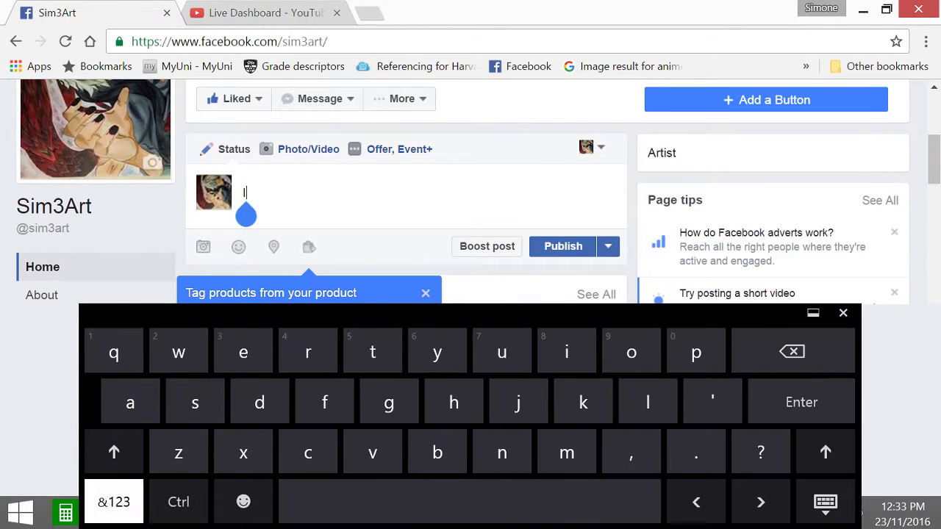
type("I've gone")
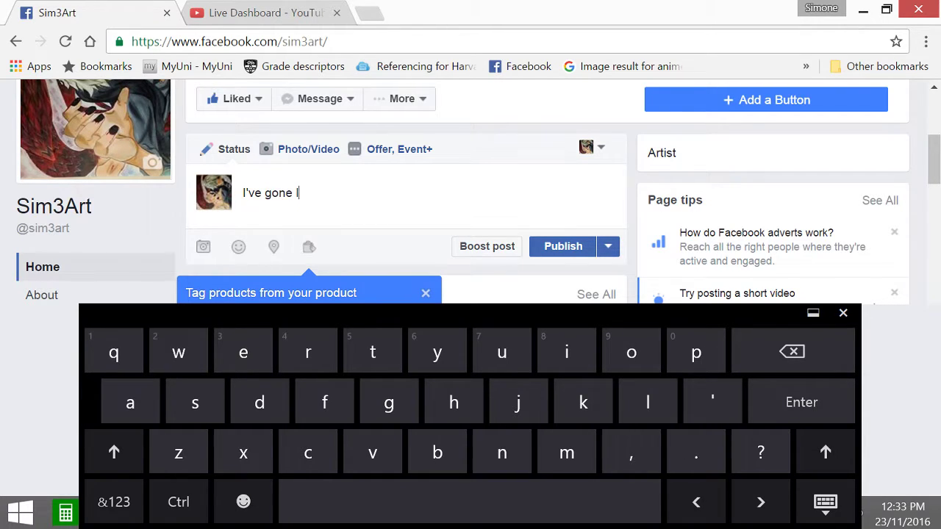
type("ive for the first t")
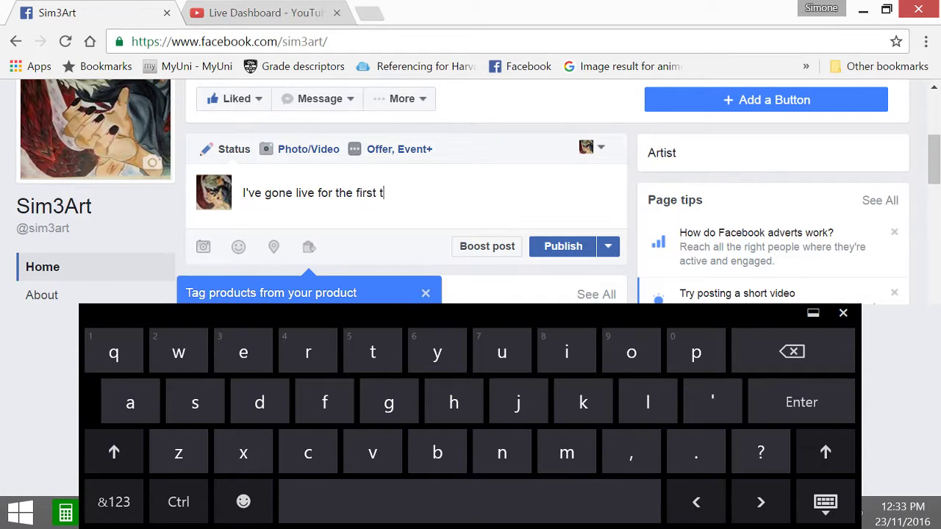
type("ime")
left_click(114, 502)
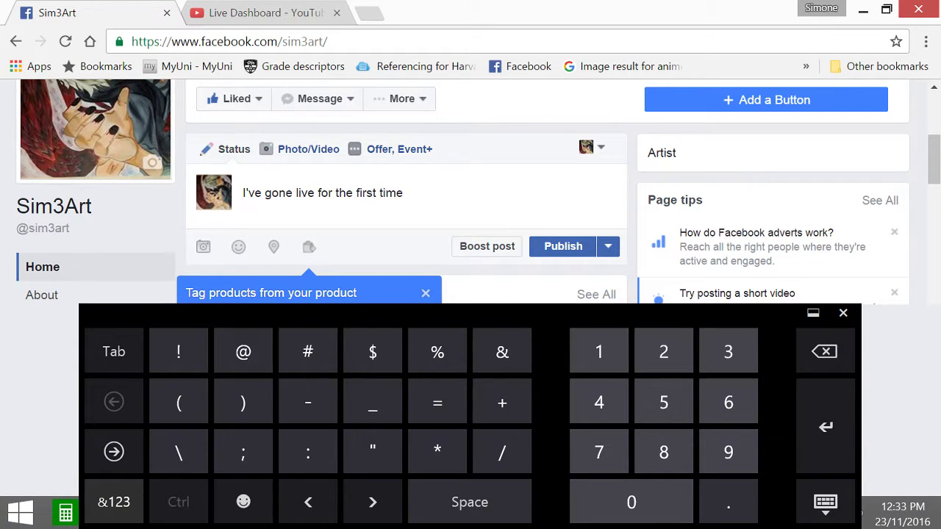
type("-")
left_click(114, 502)
type("find me")
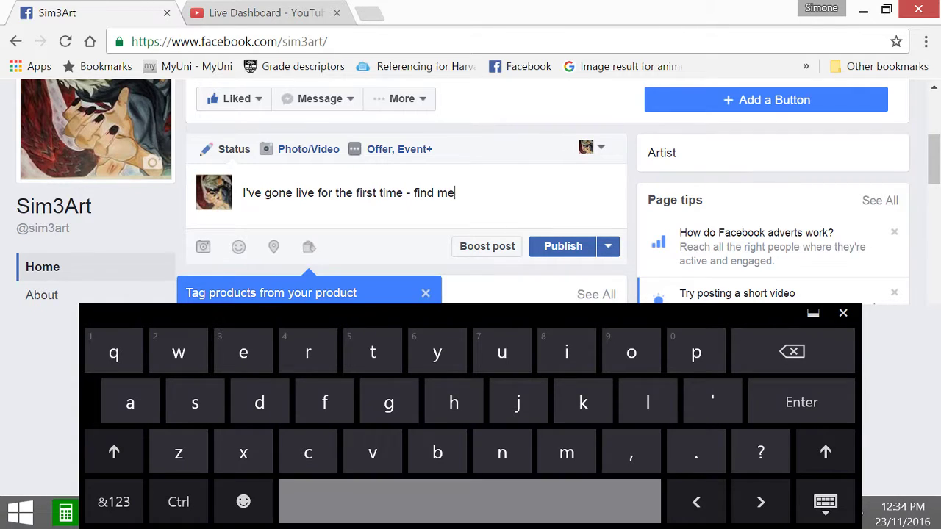
type(" on")
left_click(114, 502)
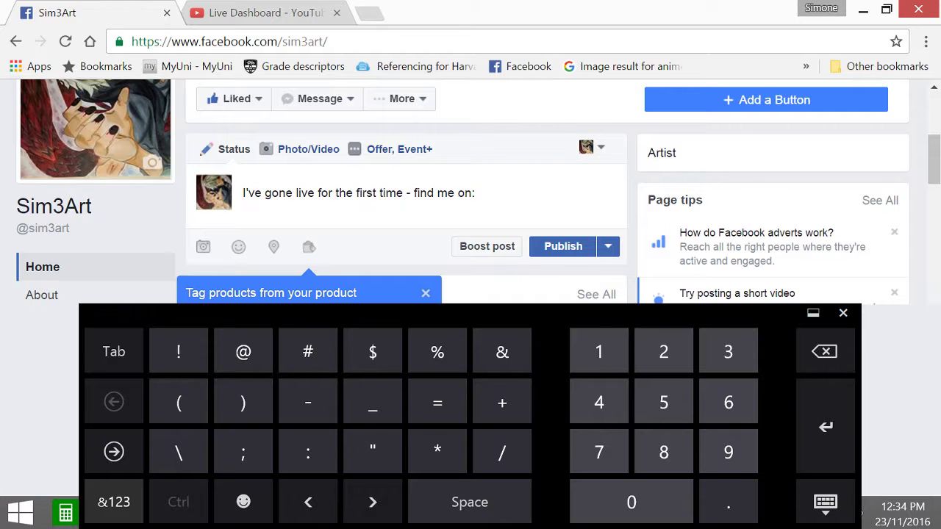
type(":")
left_click(114, 502)
Paste the copied stream link on a new line of the status post and publish it.
key("Return")
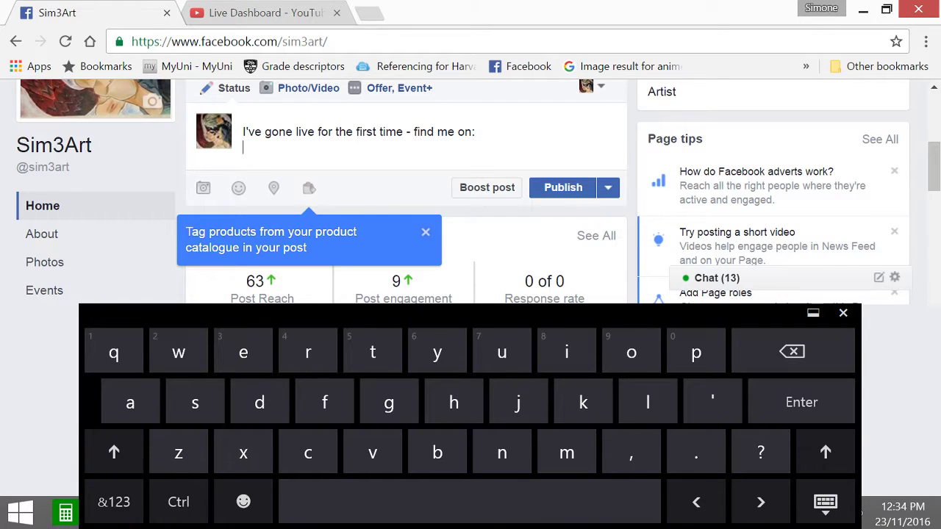
key("ctrl+v")
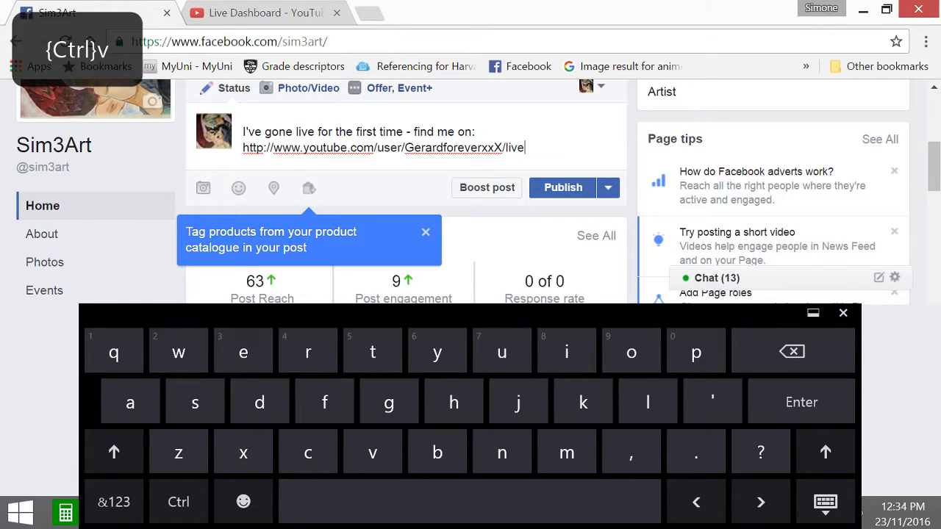
left_click(563, 188)
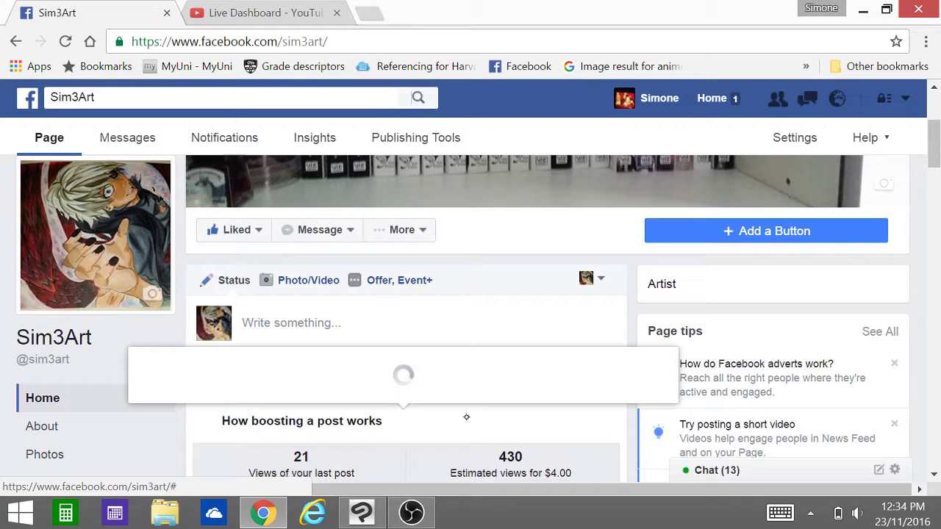
Look through the Sim3Art page for the newly published post and reload the page.
scroll(456, 397, "down", 2)
scroll(456, 316, "up", 2)
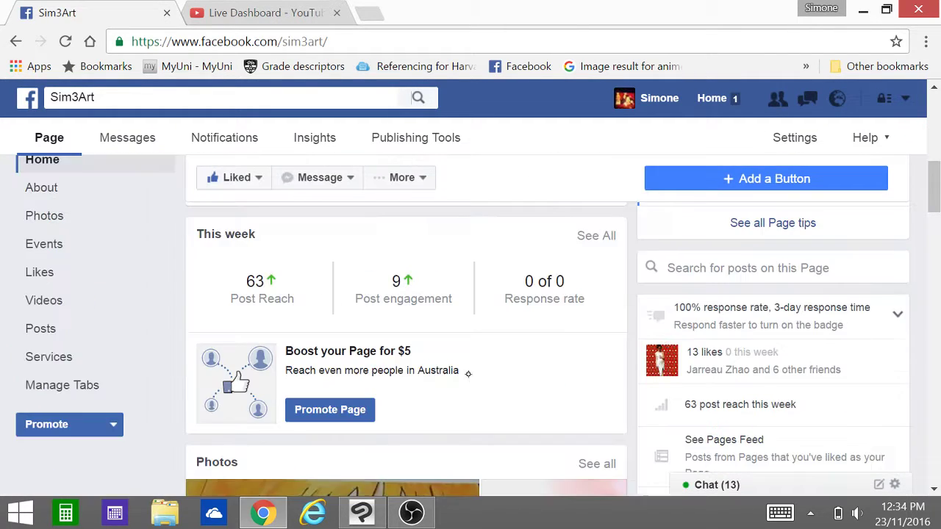
scroll(456, 382, "down", 3)
scroll(407, 346, "down", 8)
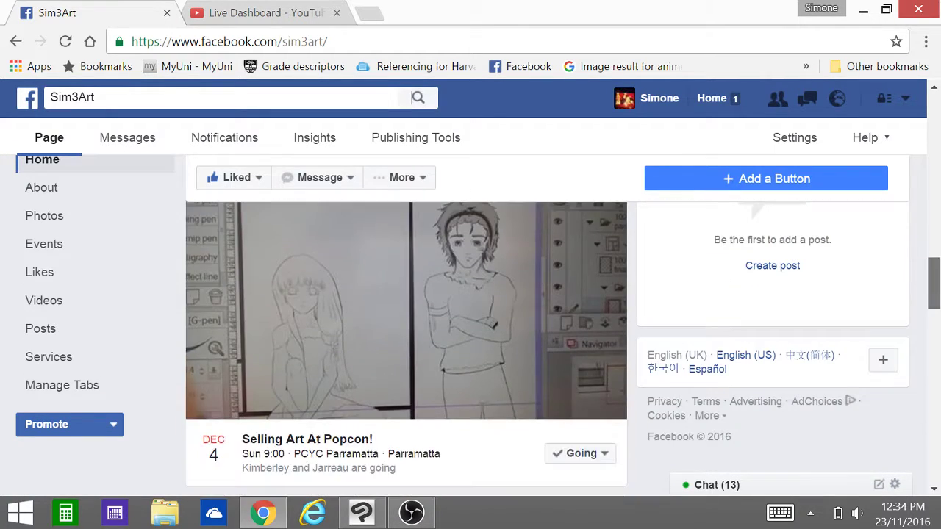
left_click_drag(933, 283, 933, 305)
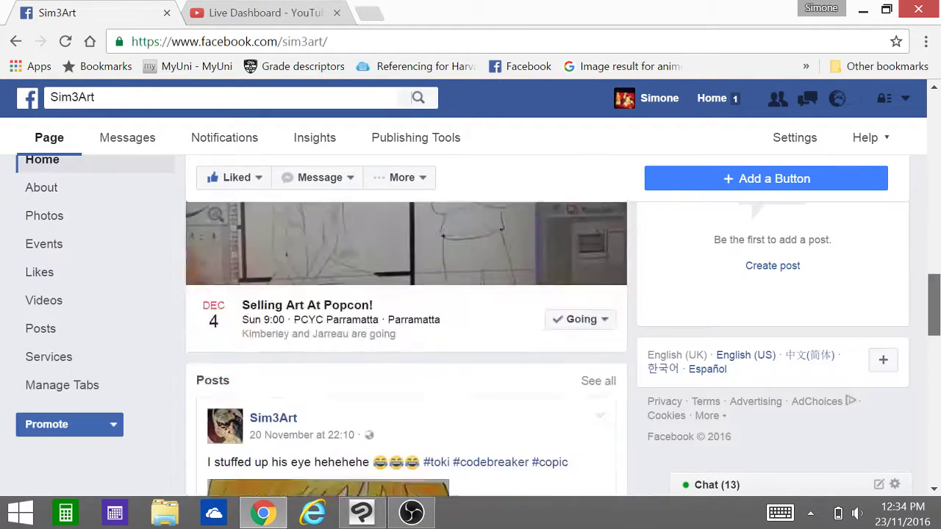
scroll(406, 345, "up", 10)
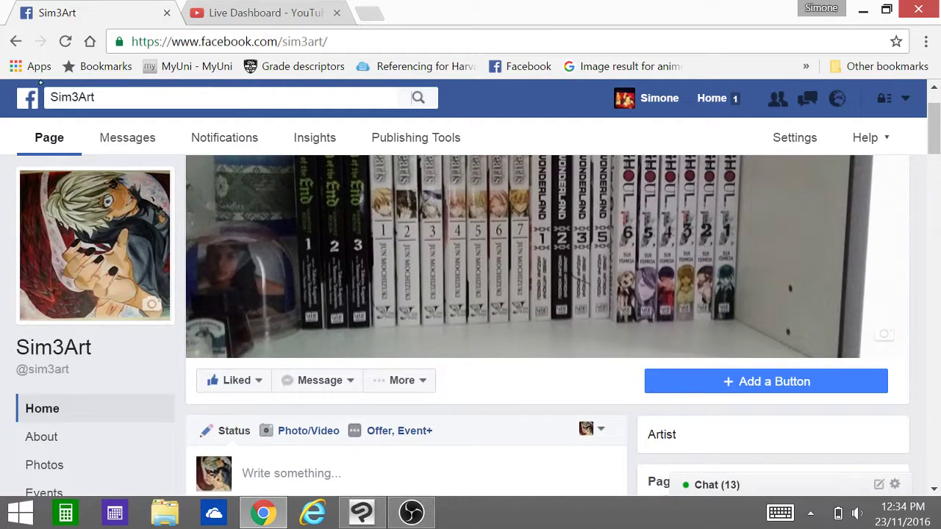
left_click(65, 41)
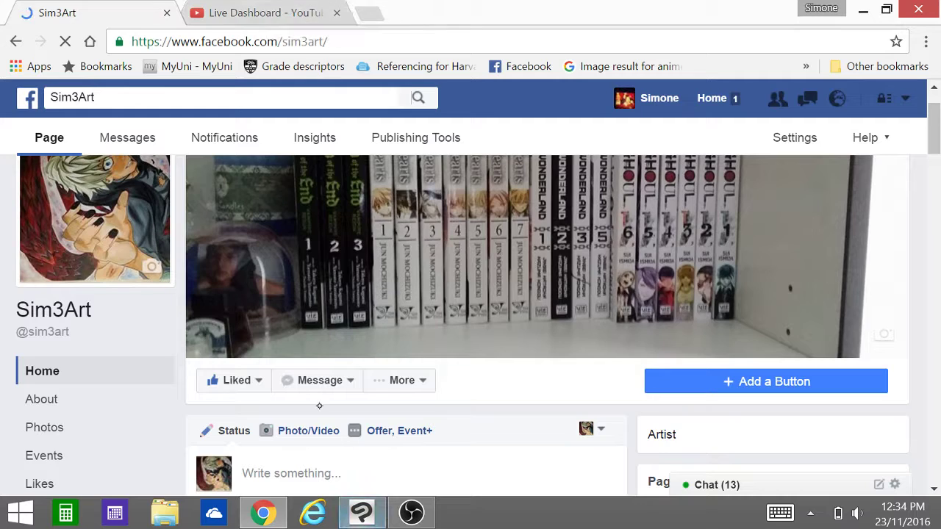
Return to the YouTube live dashboard and read the stream health messages about the video settings.
left_click(280, 12)
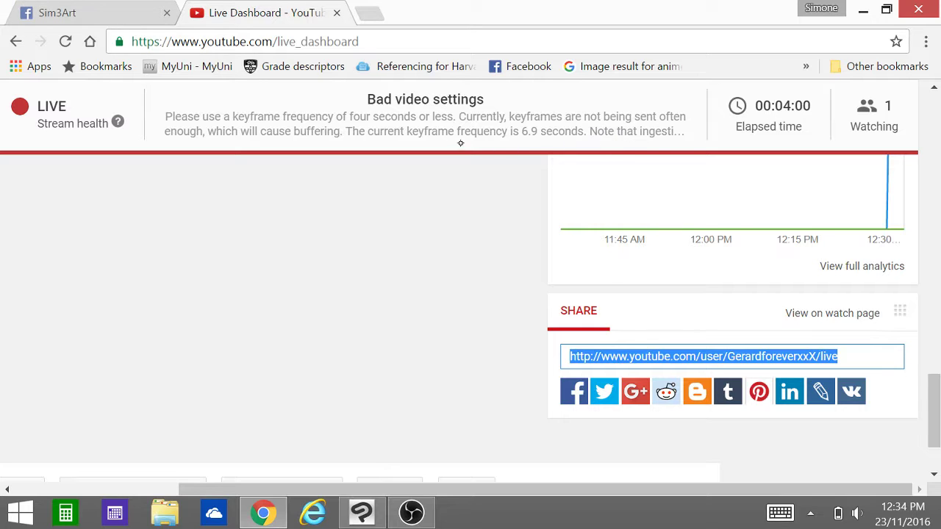
left_click(503, 140)
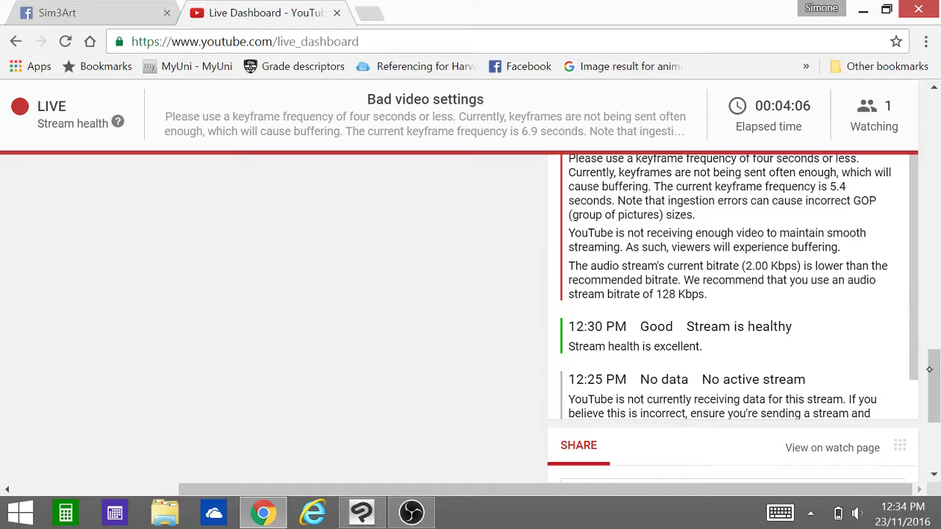
mouse_move(929, 369)
left_mouse_down()
mouse_move(935, 345)
mouse_move(936, 361)
left_mouse_up()
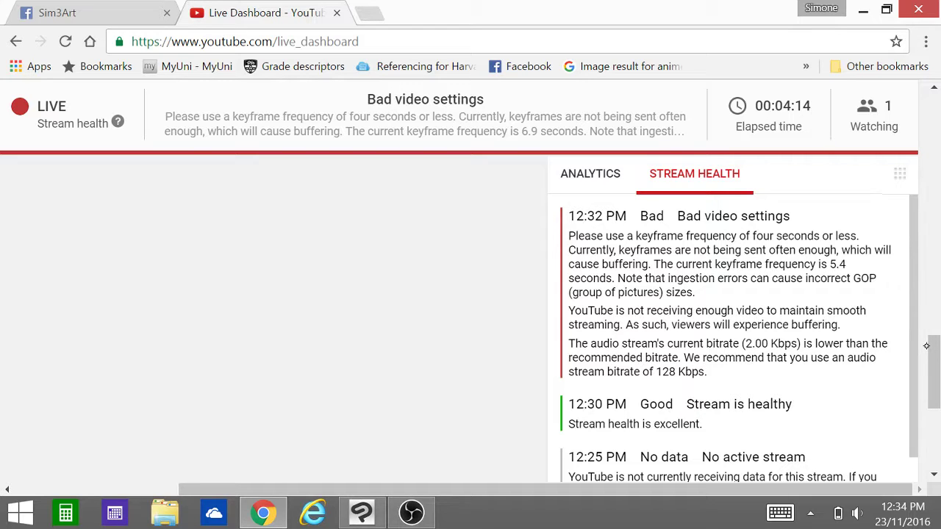
Switch to OBS and open the streaming output settings.
left_click(264, 514)
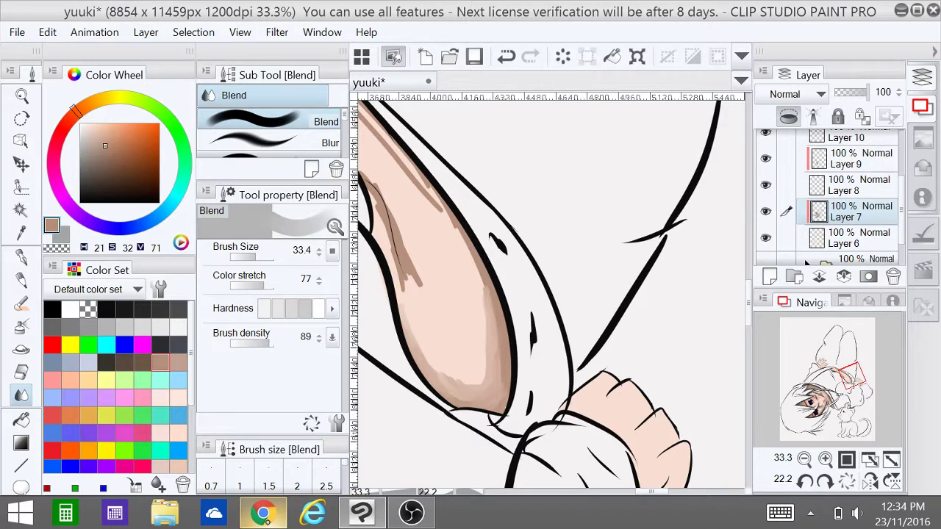
left_click_drag(412, 516, 416, 509)
left_click(412, 513)
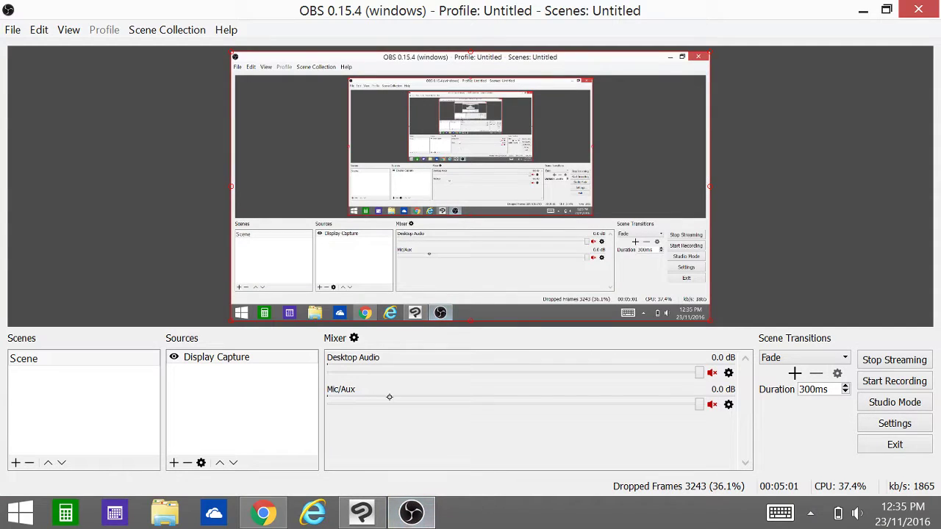
left_click(39, 29)
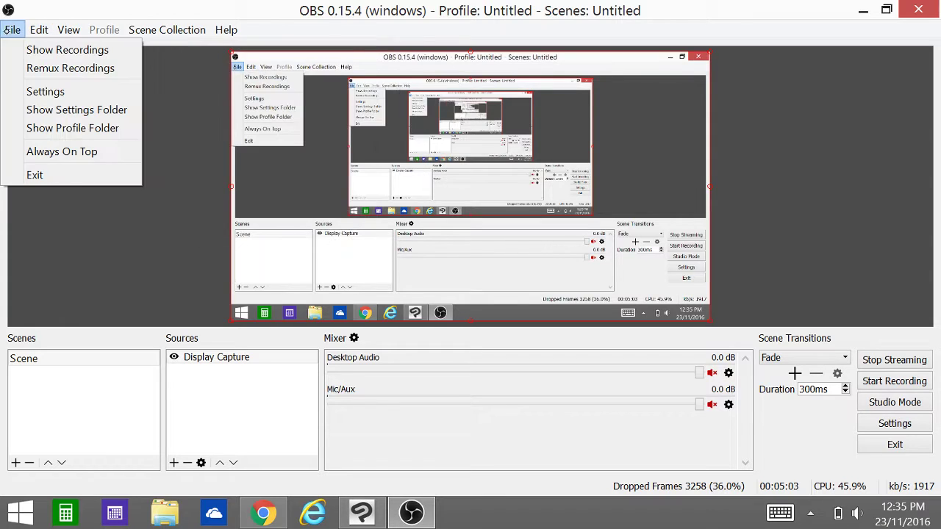
left_click(77, 89)
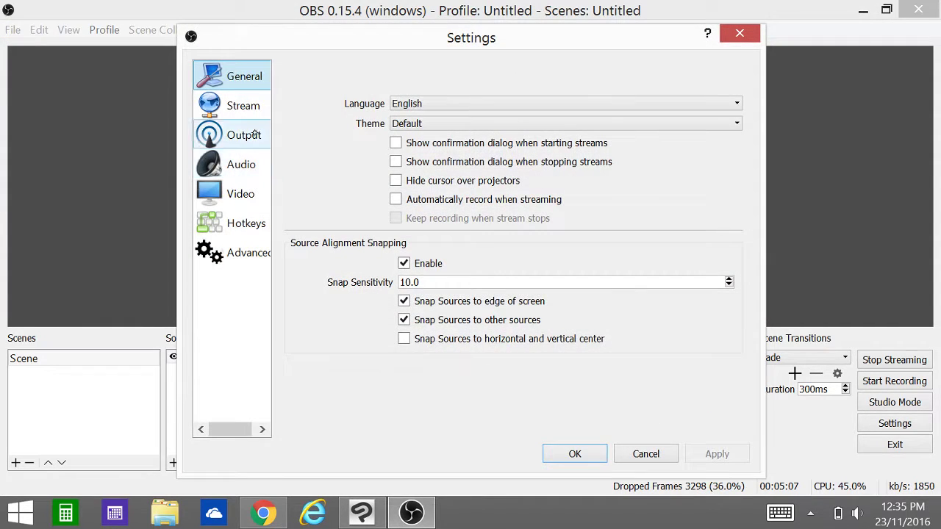
left_click(243, 107)
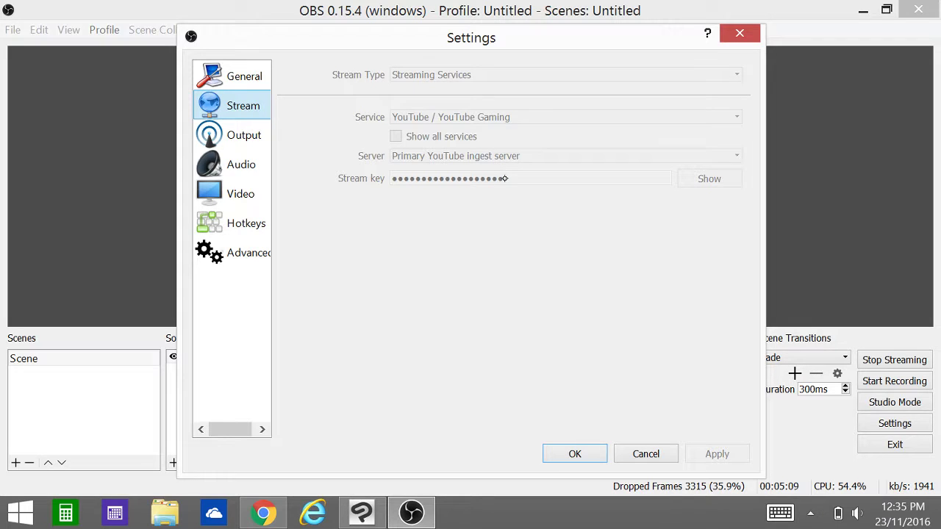
left_click(236, 133)
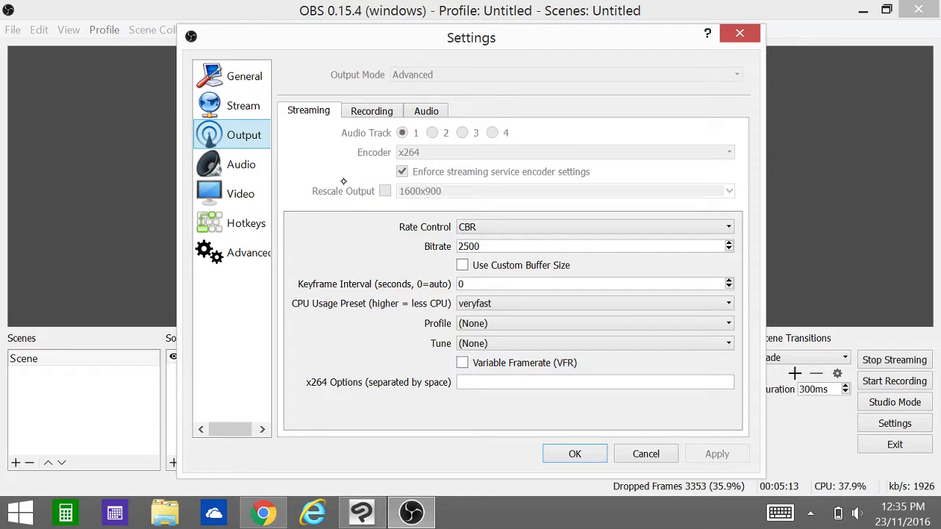
Set the streaming keyframe interval to 4 seconds, apply the change and close the settings.
left_click(540, 285)
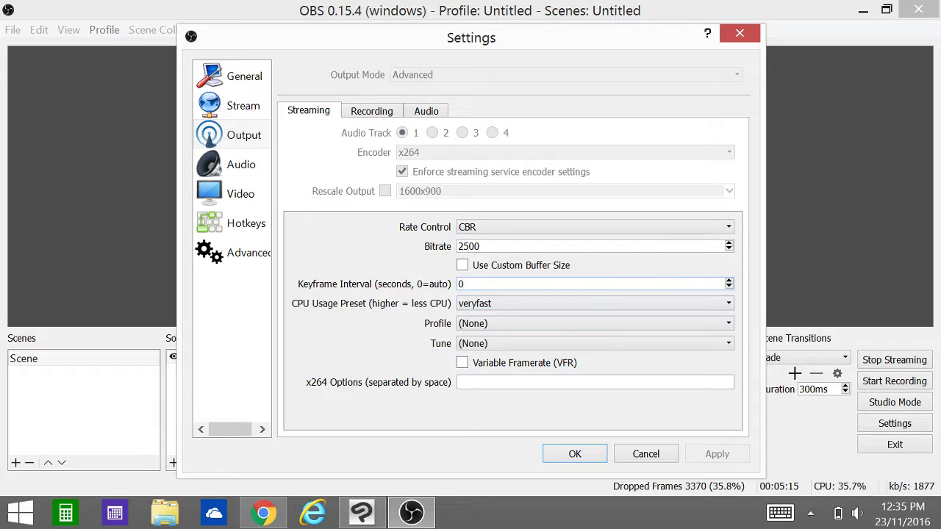
left_click(727, 282)
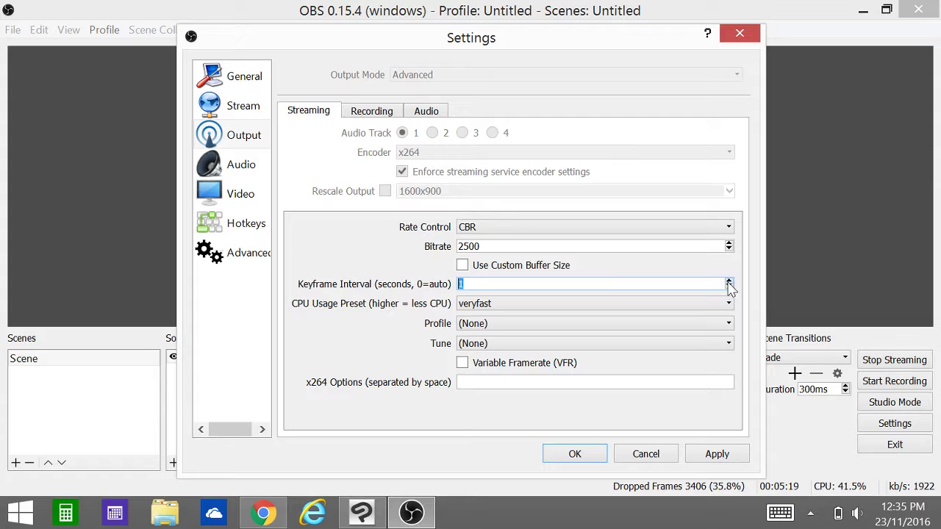
left_click(728, 287)
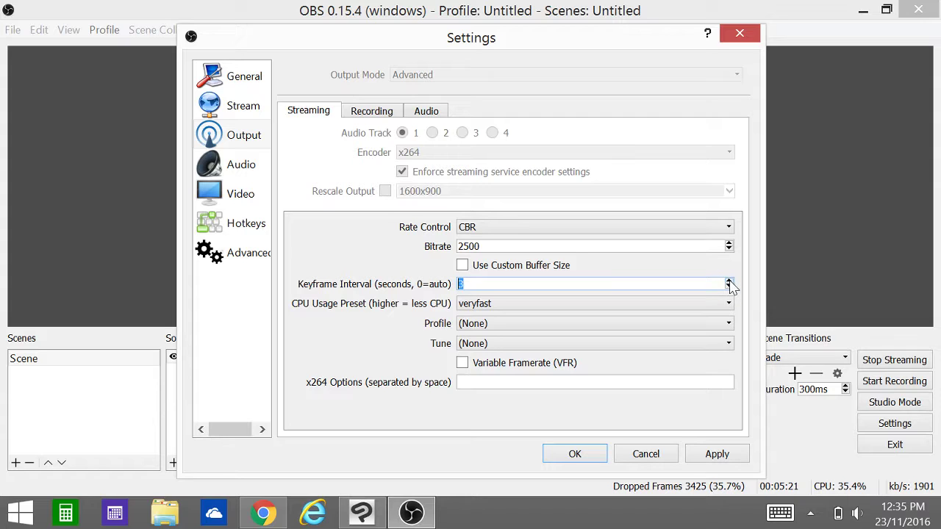
left_click(728, 281)
left_click(717, 455)
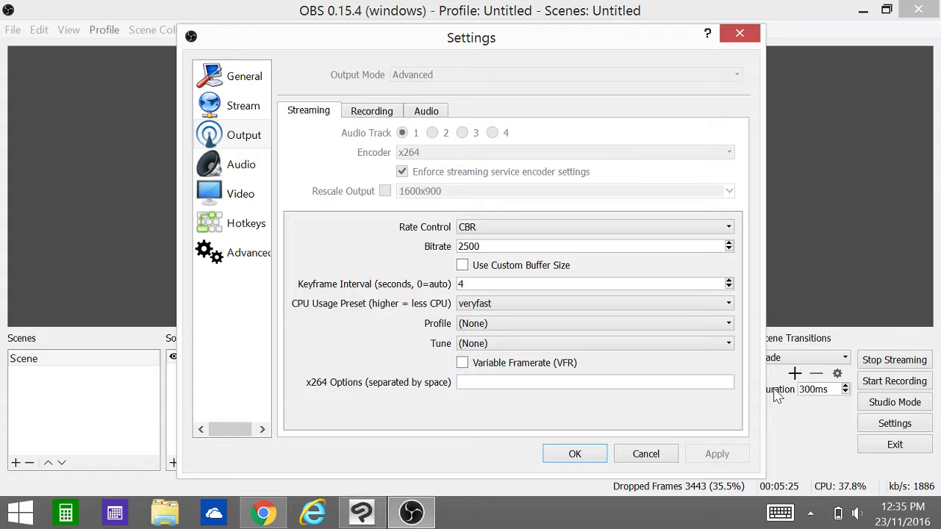
left_click(594, 455)
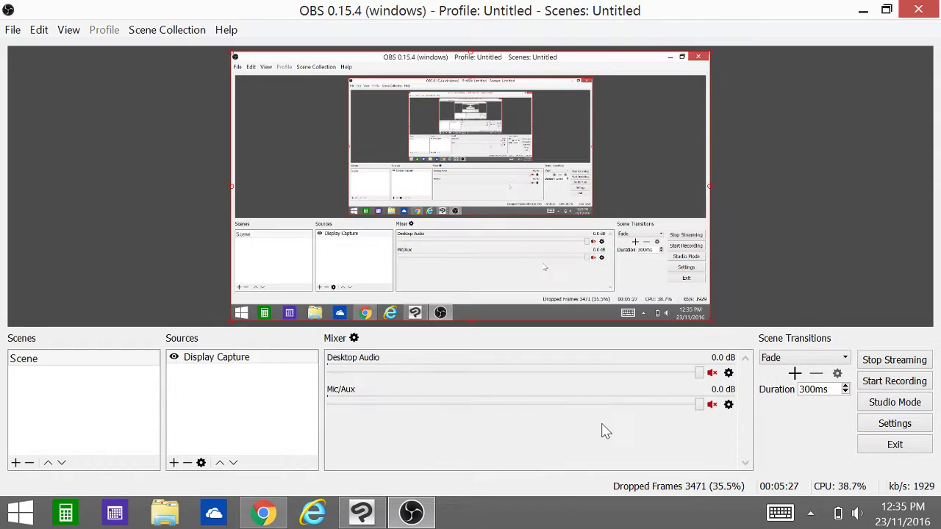
Return to the YouTube live dashboard and review the stream health messages and the live preview.
left_click(262, 516)
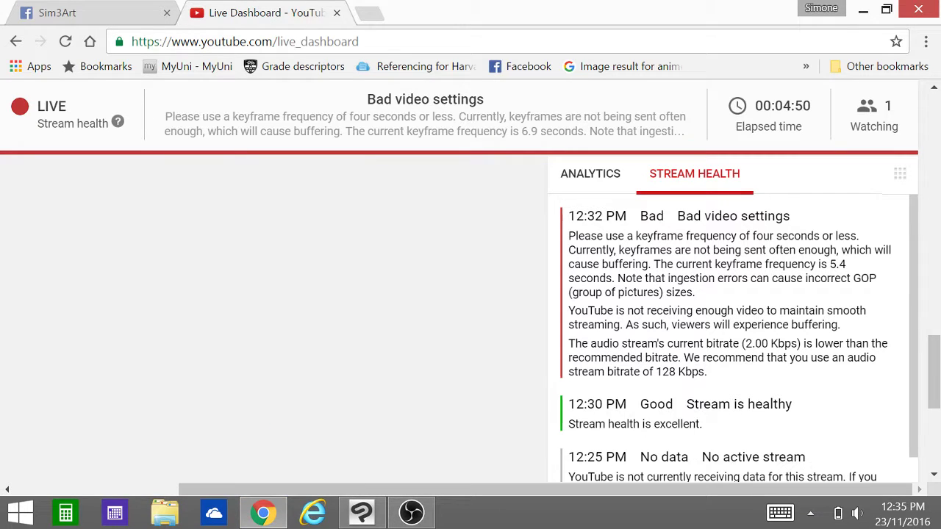
left_click_drag(906, 285, 913, 308)
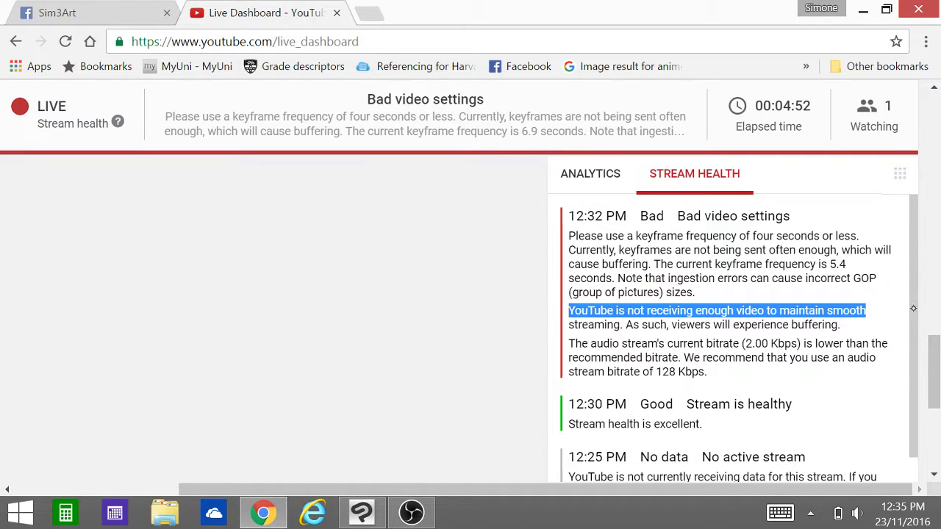
left_click_drag(928, 360, 931, 145)
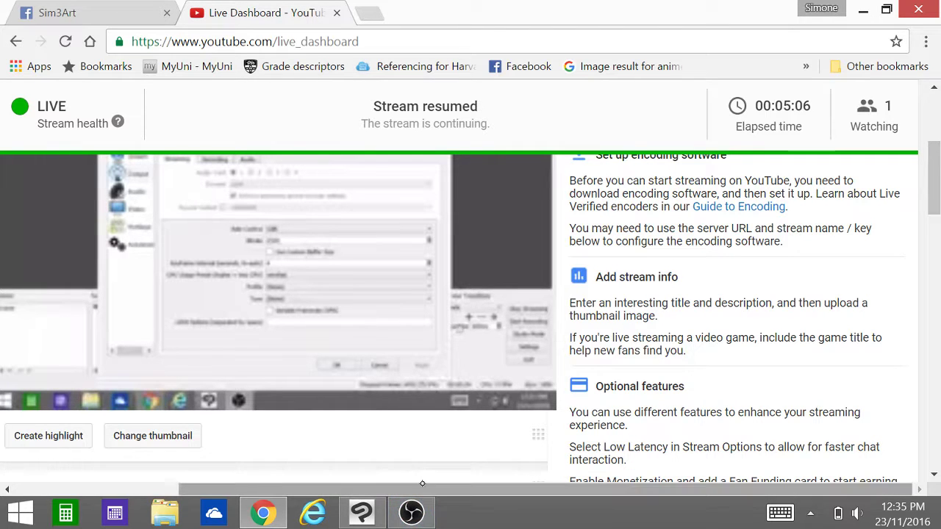
scroll(891, 166, "down", 10)
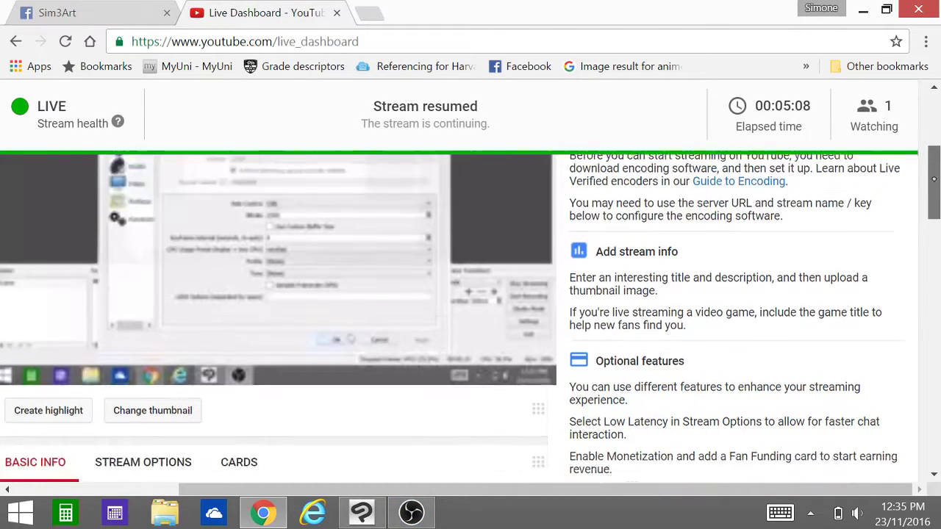
left_click_drag(923, 268, 916, 195)
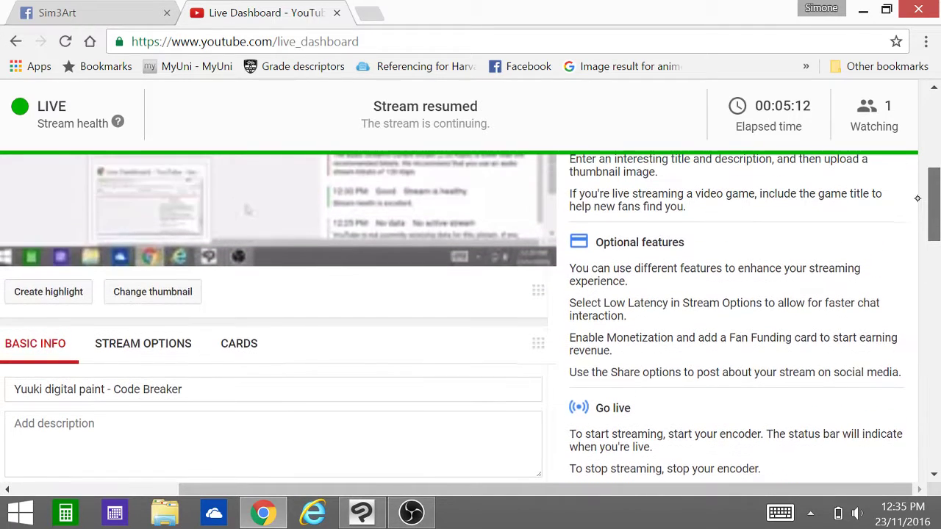
Look through the dashboard's stream options, cards and live streaming checklist, and briefly check OBS.
left_click(163, 344)
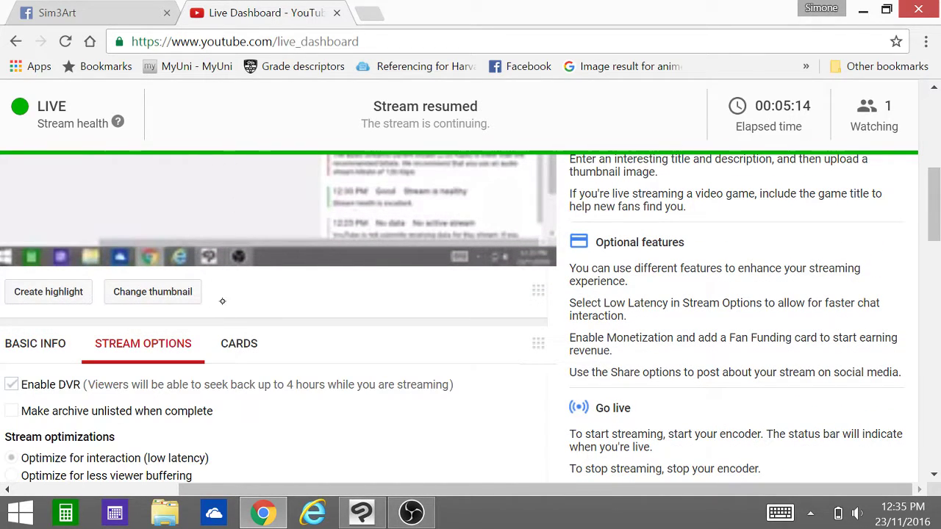
mouse_move(933, 218)
left_mouse_down()
mouse_move(929, 278)
mouse_move(934, 200)
left_mouse_up()
left_click(242, 361)
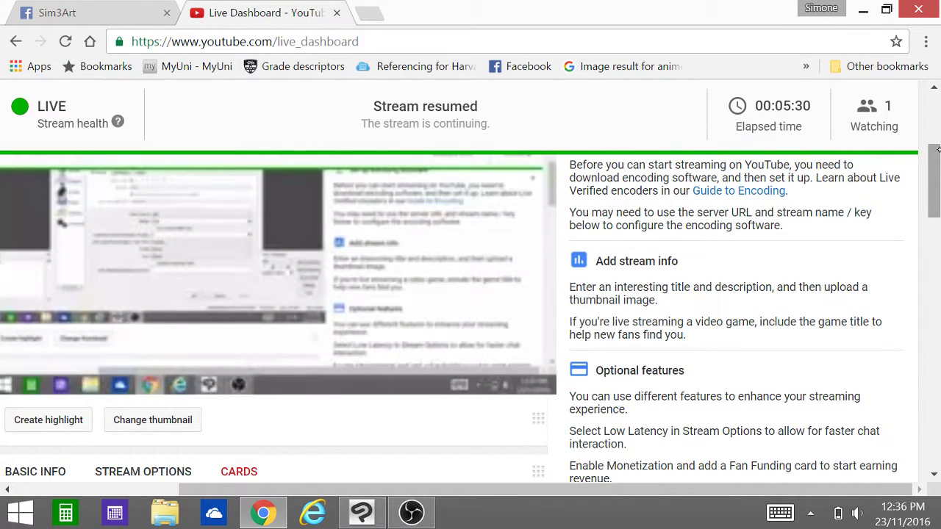
left_click_drag(938, 149, 934, 129)
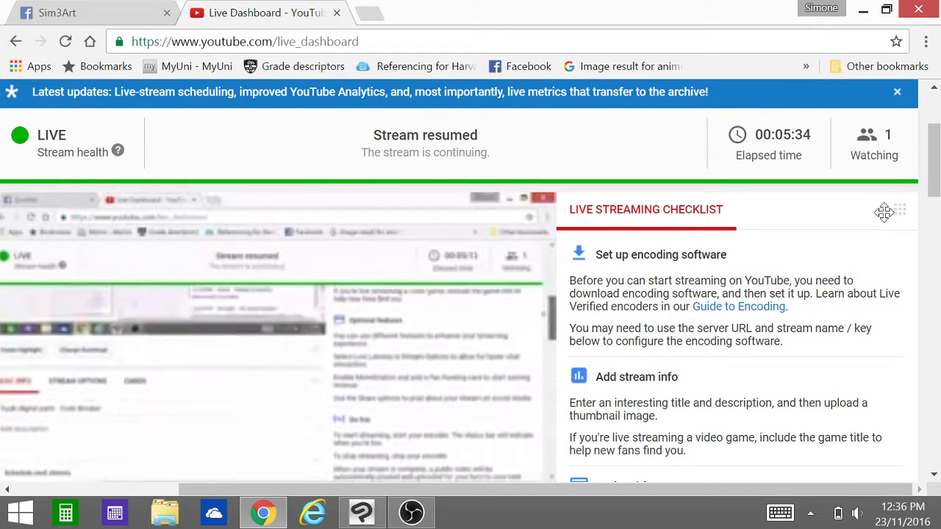
mouse_move(884, 212)
left_mouse_down()
mouse_move(873, 290)
mouse_move(877, 221)
mouse_move(895, 199)
left_mouse_up()
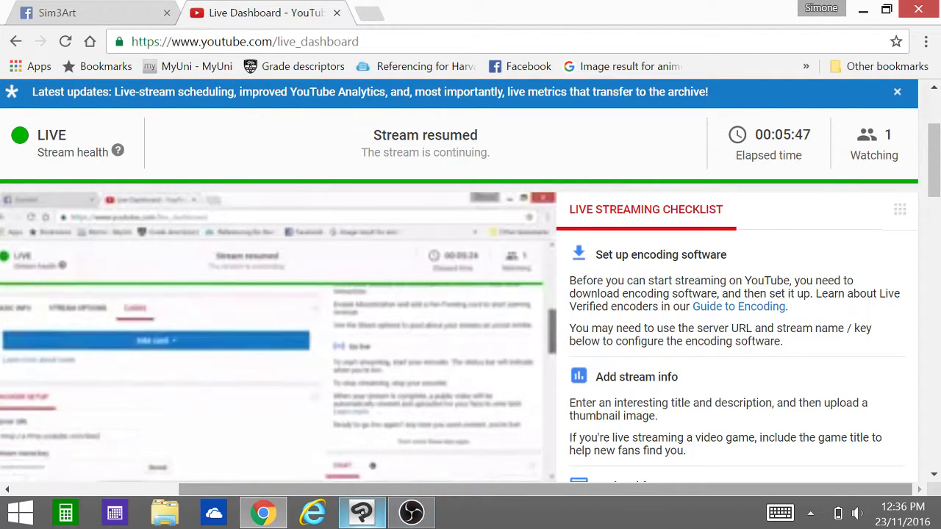
scroll(935, 206, "down", 3)
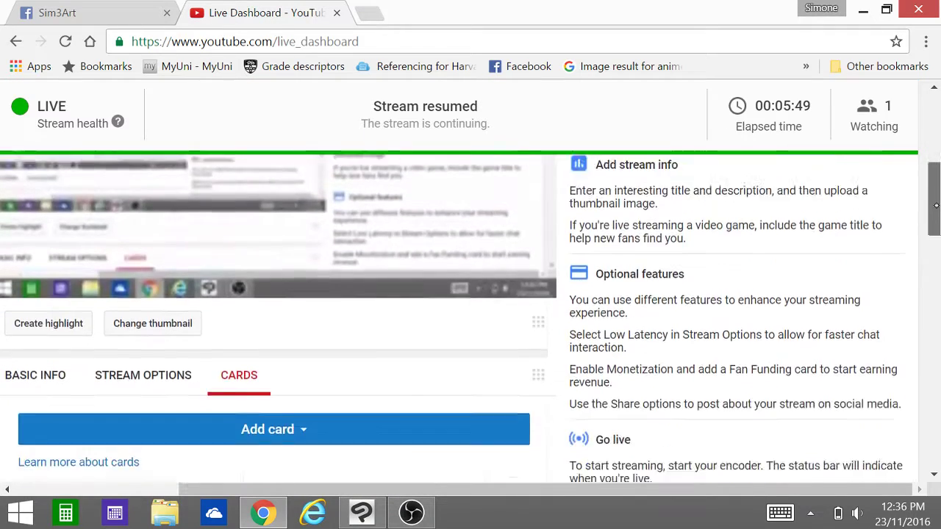
scroll(935, 206, "down", 2)
scroll(926, 184, "up", 4)
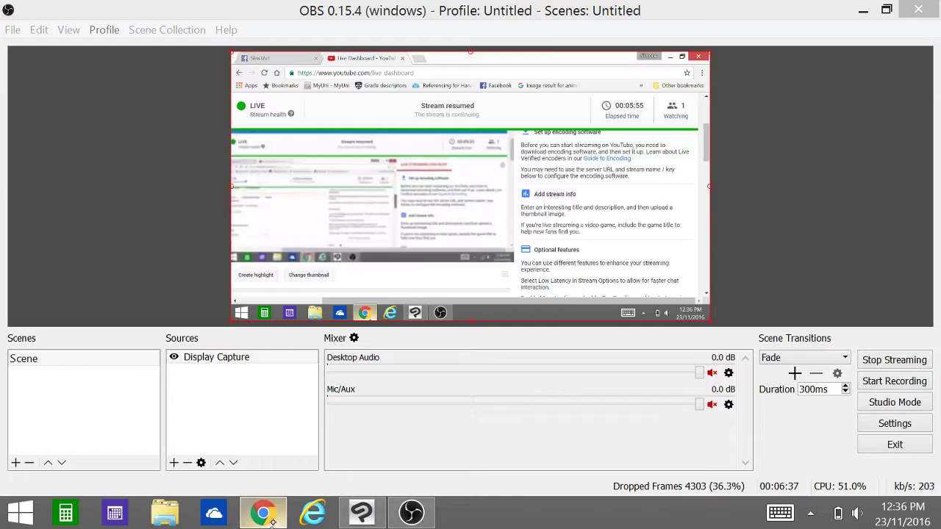
left_click(264, 512)
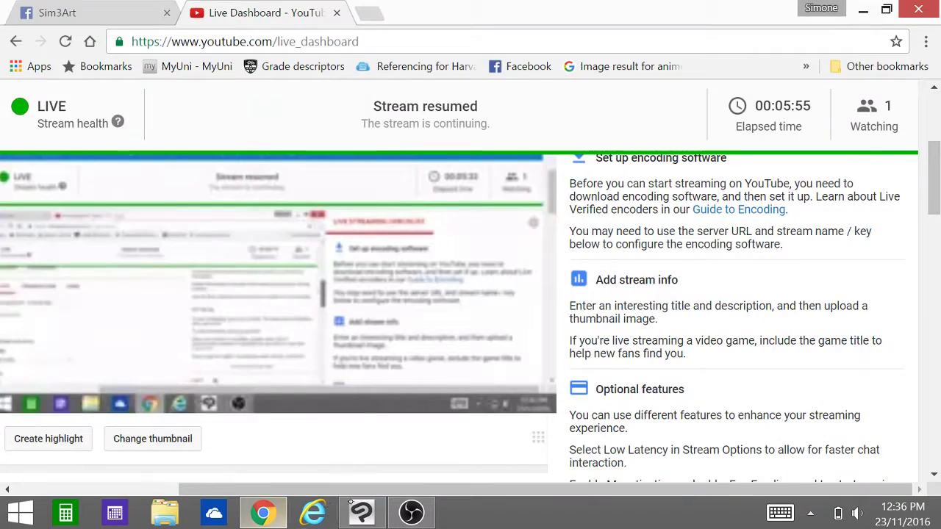
Switch to Clip Studio Paint and blend the brown shading along the arm's inner crease line on Layer 7.
left_click(361, 512)
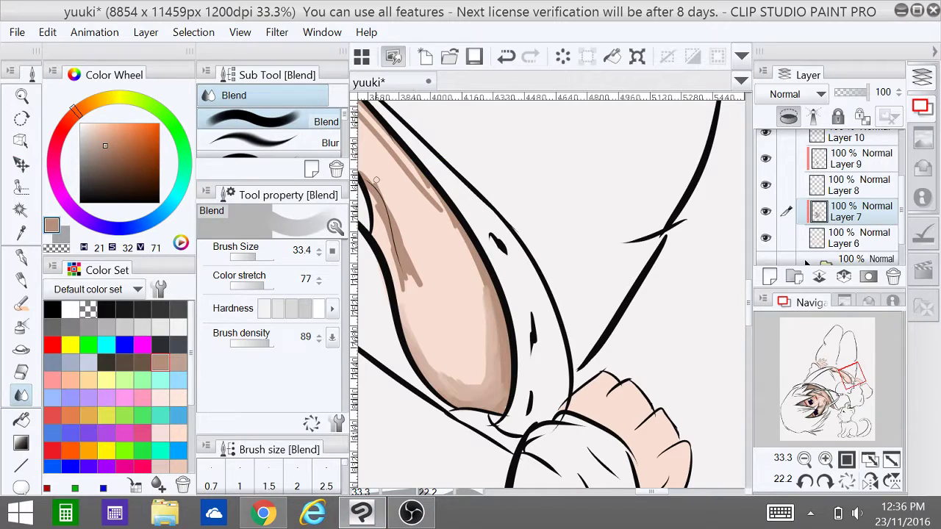
left_click_drag(372, 181, 411, 277)
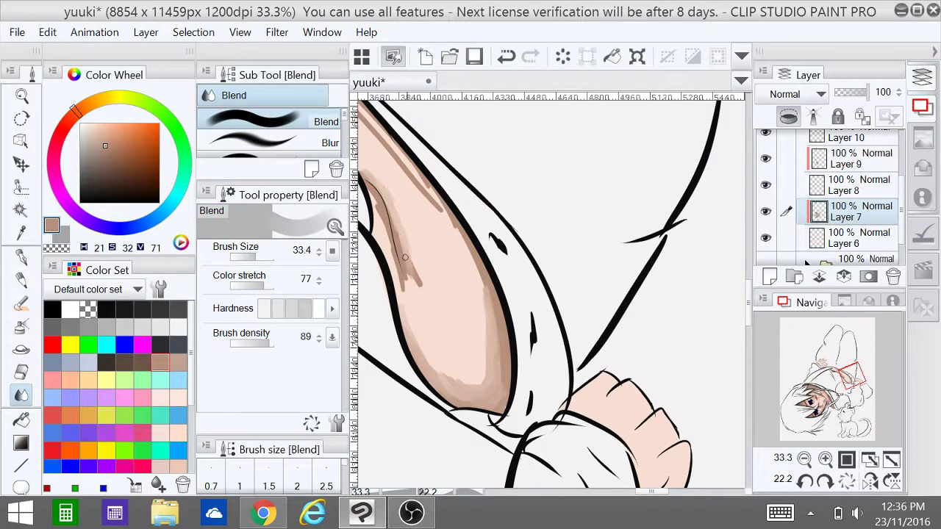
left_click_drag(394, 208, 419, 283)
left_click_drag(371, 189, 392, 255)
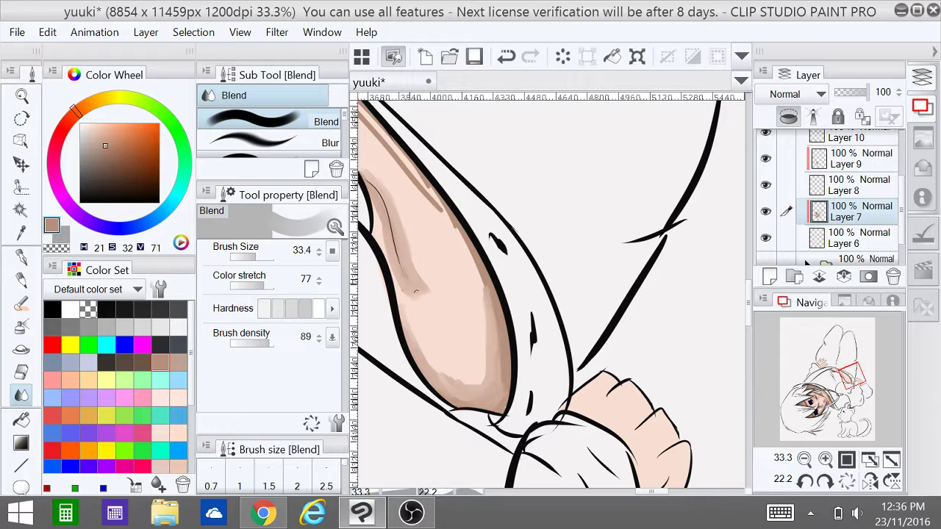
Blend the brown shading strokes along the outer edge of the arm into the skin tone.
left_click_drag(409, 174, 479, 287)
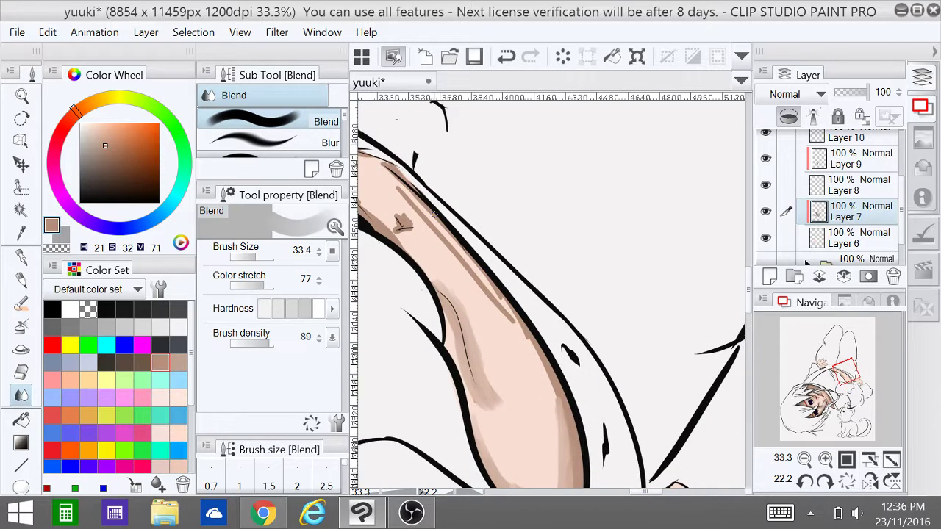
left_click_drag(414, 211, 460, 256)
left_click_drag(412, 194, 485, 281)
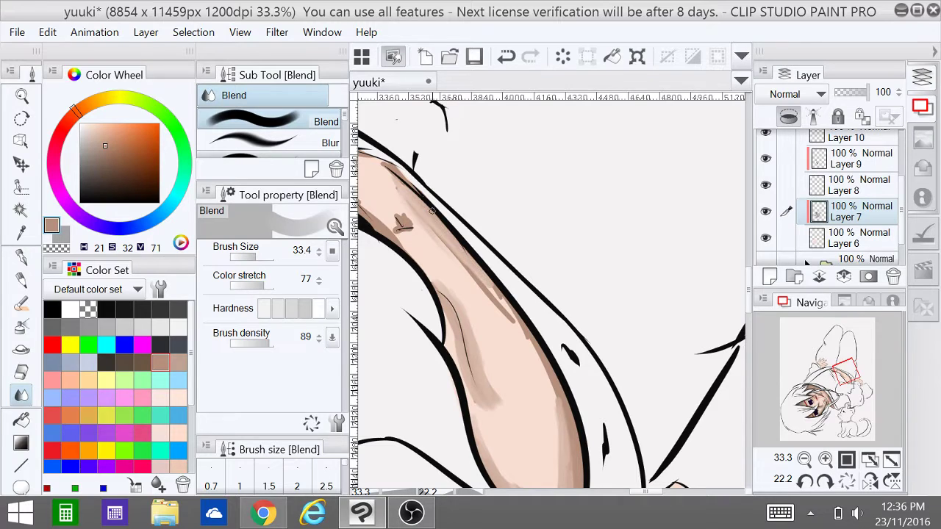
mouse_move(450, 236)
left_mouse_down()
mouse_move(501, 323)
mouse_move(516, 300)
mouse_move(511, 324)
mouse_move(500, 308)
mouse_move(546, 371)
mouse_move(523, 329)
left_mouse_up()
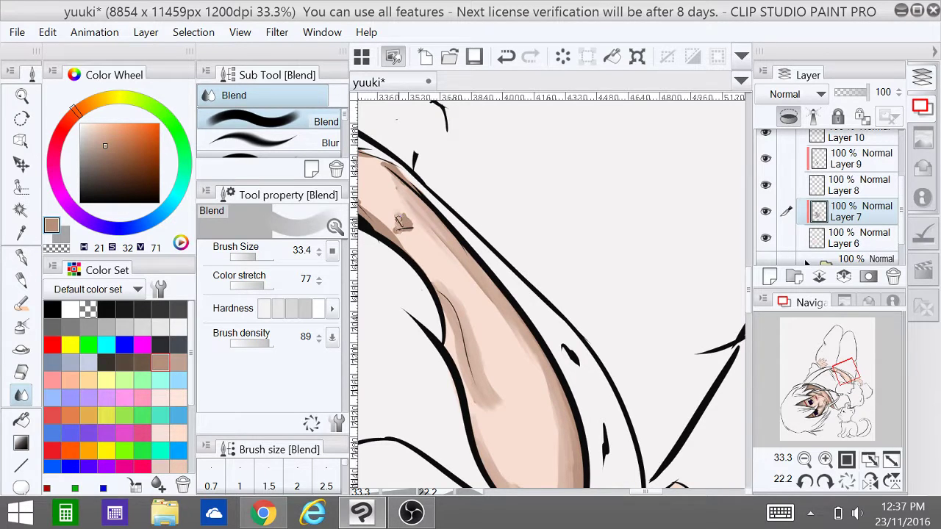
Blend the shading at the upper end of the arm and smooth the outer-edge shadow further down.
left_click_drag(385, 205, 469, 278)
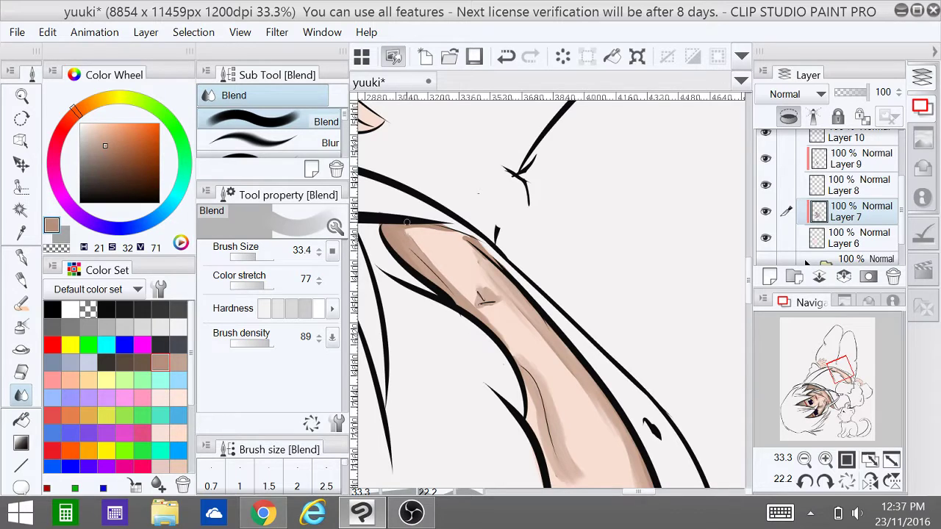
mouse_move(407, 222)
left_mouse_down()
mouse_move(450, 288)
mouse_move(403, 225)
mouse_move(424, 277)
mouse_move(425, 225)
mouse_move(402, 228)
mouse_move(461, 241)
mouse_move(488, 268)
left_mouse_up()
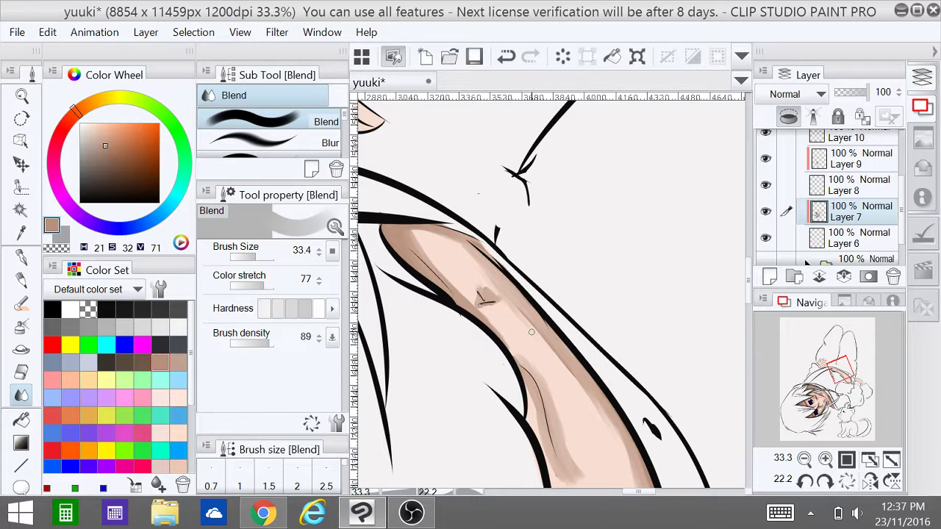
left_click_drag(547, 324, 589, 403)
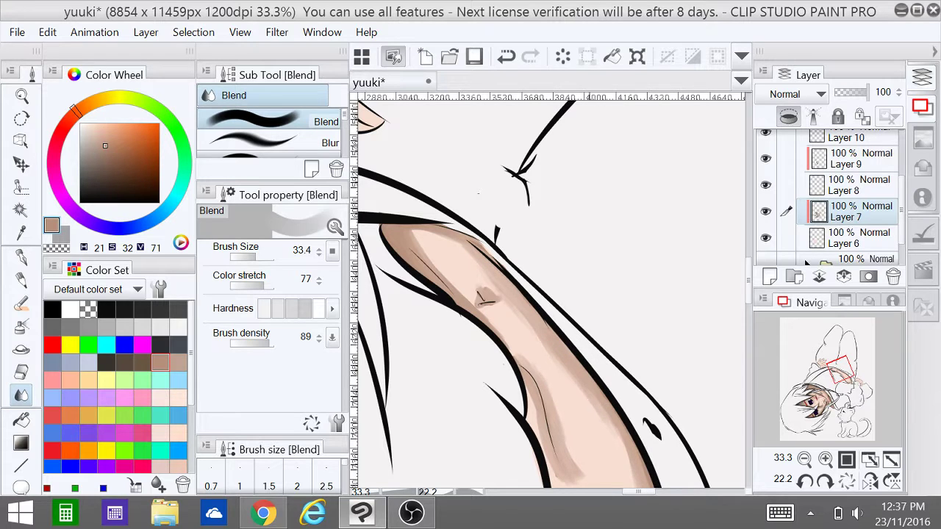
left_click_drag(548, 312, 495, 219)
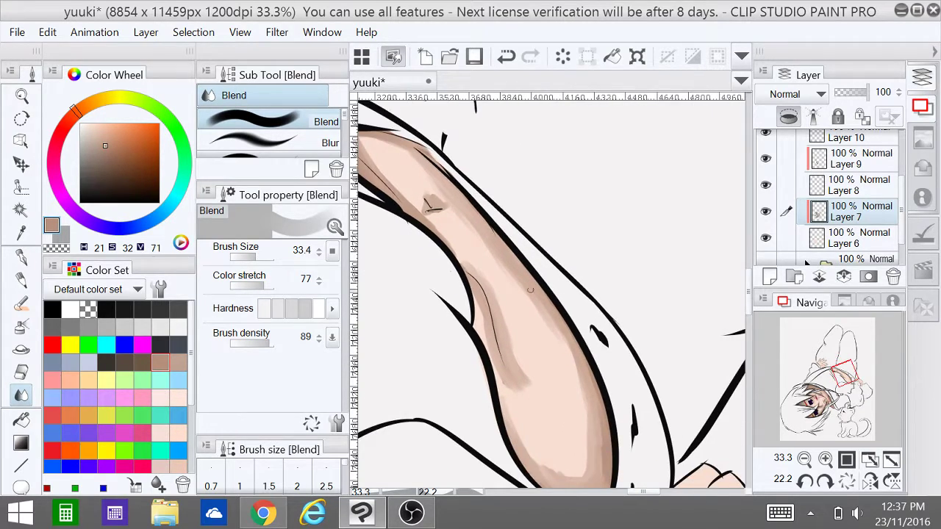
mouse_move(553, 327)
left_mouse_down()
mouse_move(581, 384)
mouse_move(570, 366)
left_mouse_up()
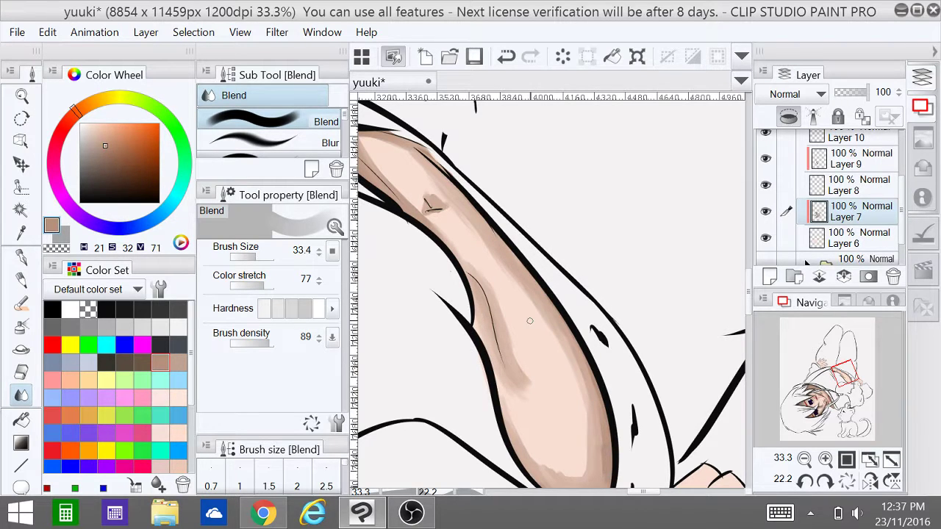
Choose the dark brown swatch and Oil paint brush at size 13.2, test strokes on the arm's crease line and undo the last one.
left_click(124, 362)
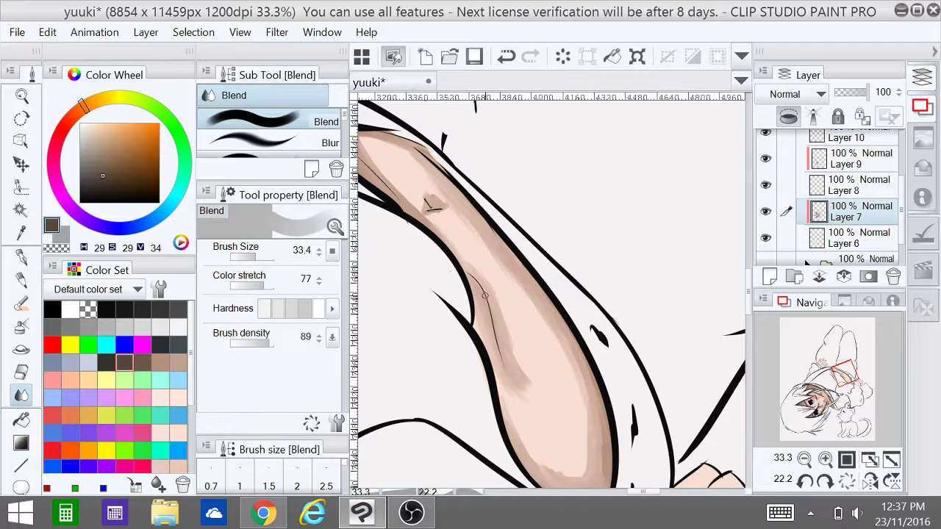
key("b")
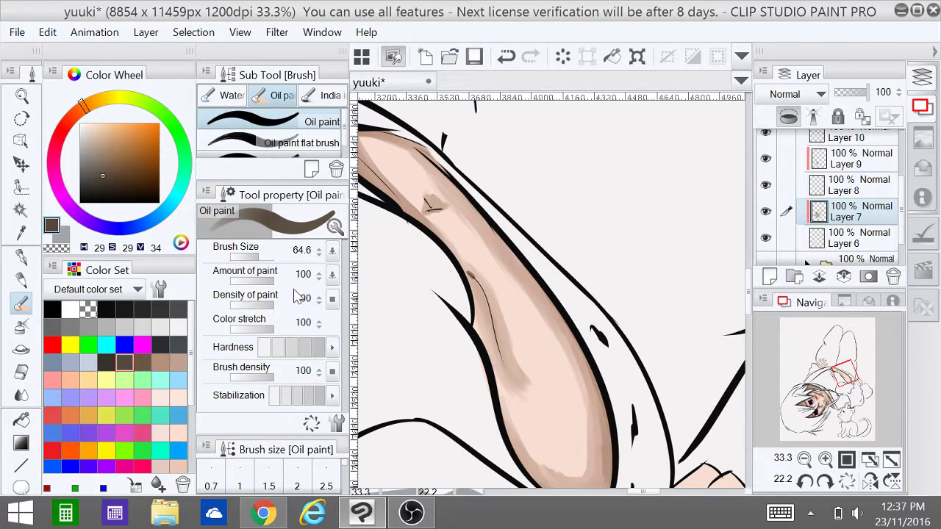
left_click_drag(253, 257, 249, 259)
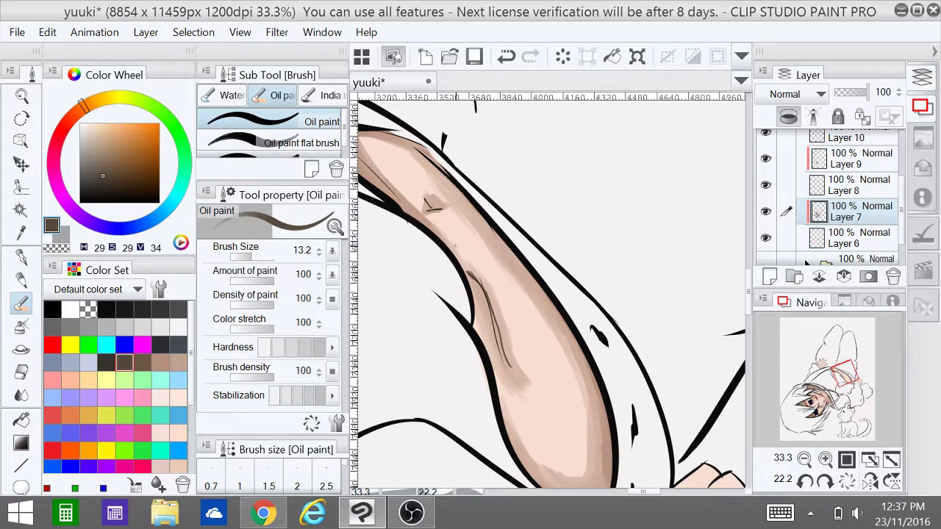
key("ctrl+z")
scroll(517, 323, "up", 4)
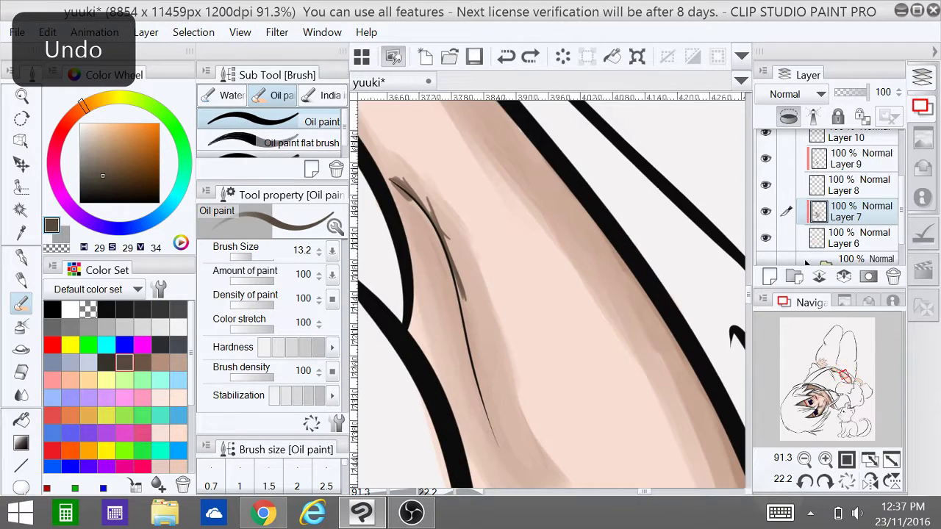
Thicken the arm's crease line with dark brown Oil paint strokes from its upper end to its tip, undoing a stray stroke.
left_click_drag(447, 272, 459, 402)
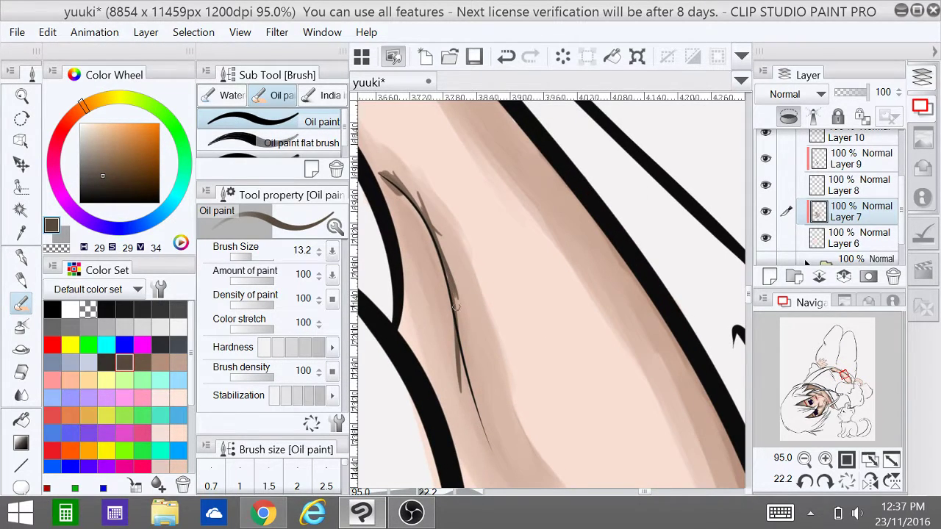
key("ctrl+z")
left_click_drag(443, 266, 463, 346)
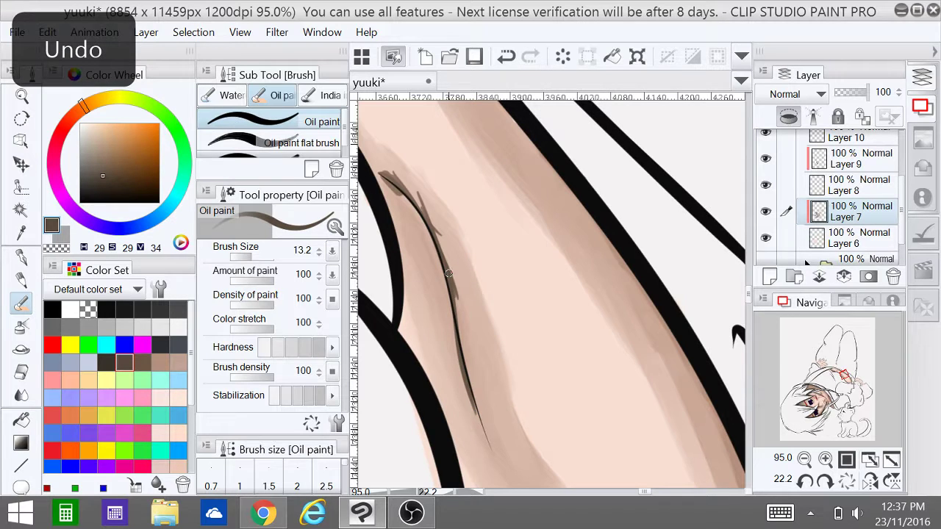
left_click_drag(448, 273, 481, 422)
left_click_drag(455, 312, 487, 441)
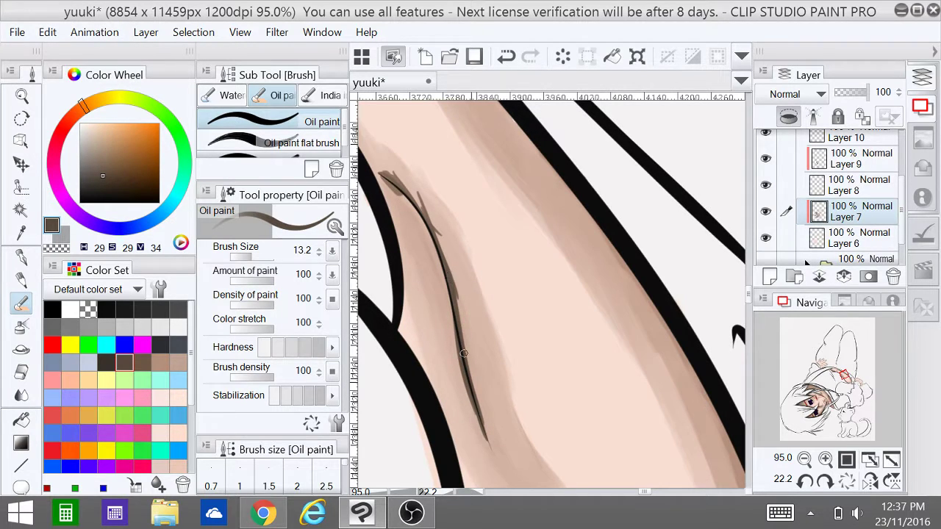
left_click_drag(464, 354, 487, 438)
left_click_drag(382, 173, 431, 225)
Use the Blend tool on the crease line's upper end, undo the size 33.4 stroke, and retry at brush size 6.0.
left_click(22, 397)
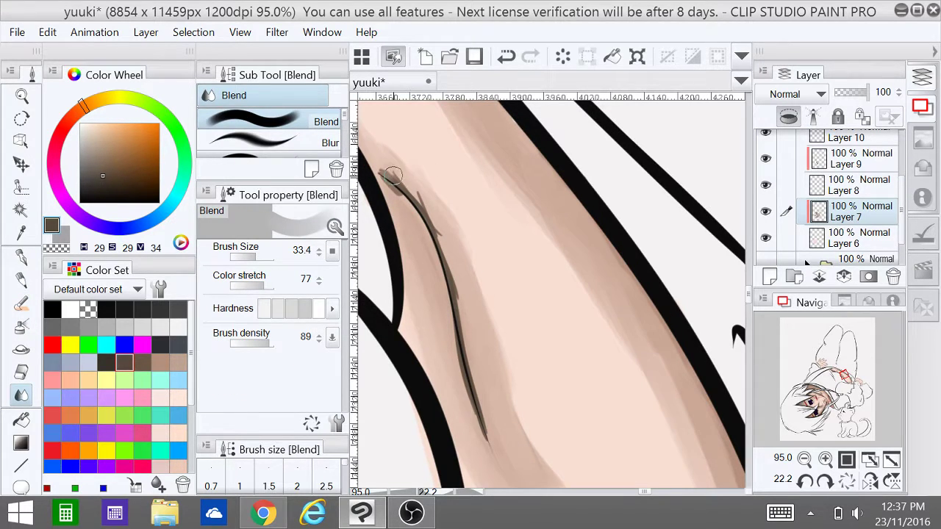
key("ctrl+z")
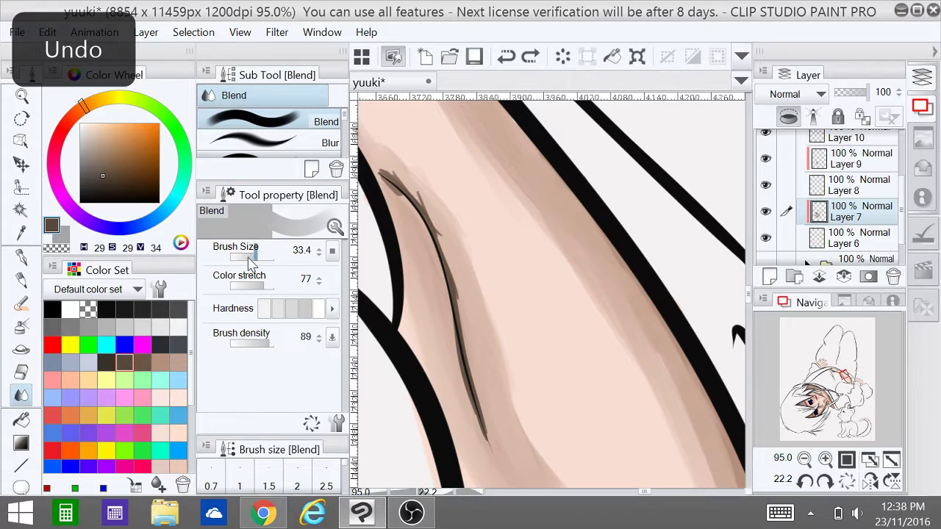
left_click_drag(250, 263, 241, 257)
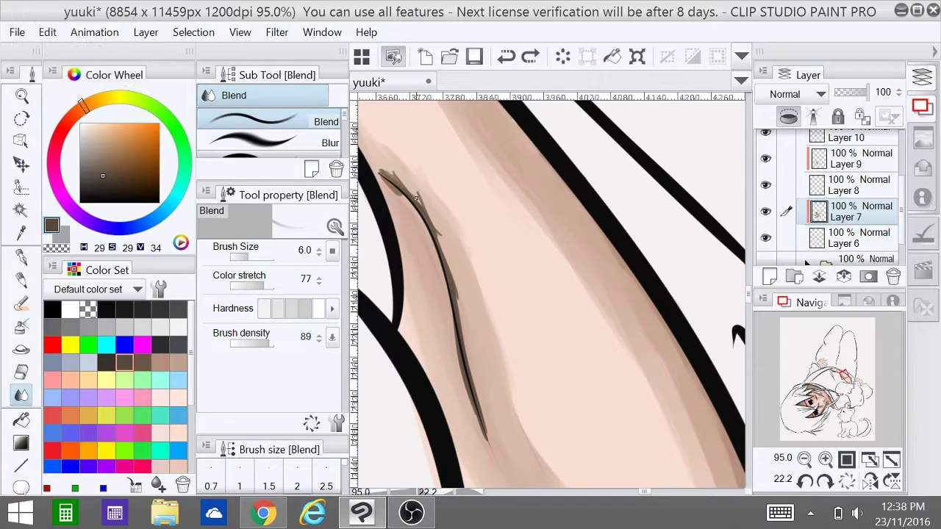
left_click_drag(424, 206, 431, 215)
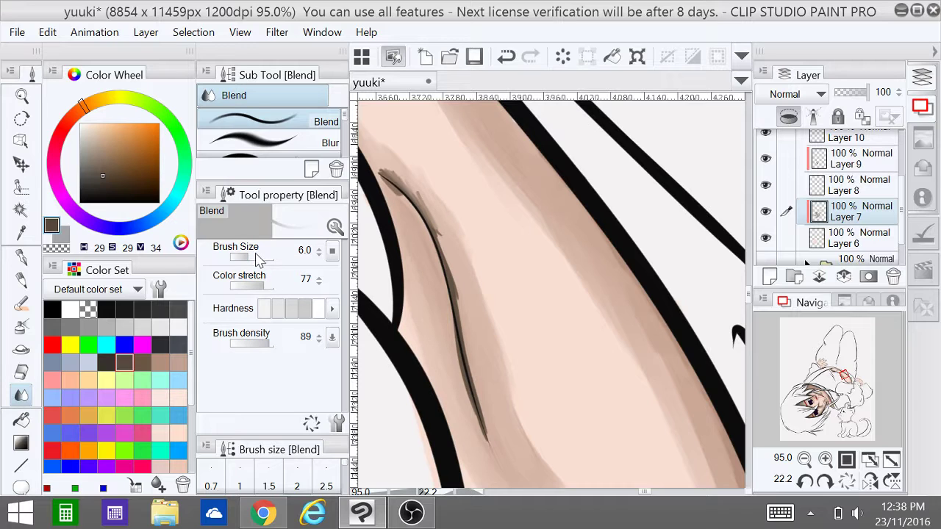
Set the Blend brush size to 15.1 and soften the dark brown crease strokes along their full length.
left_click_drag(248, 257, 252, 257)
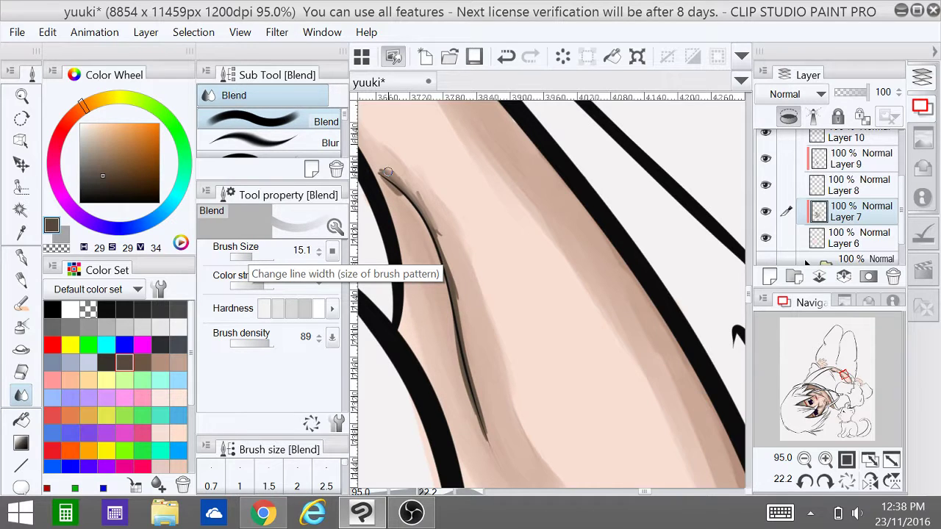
mouse_move(421, 205)
left_mouse_down()
mouse_move(452, 274)
mouse_move(491, 437)
left_mouse_up()
left_click_drag(455, 336, 473, 414)
left_click_drag(460, 359, 486, 443)
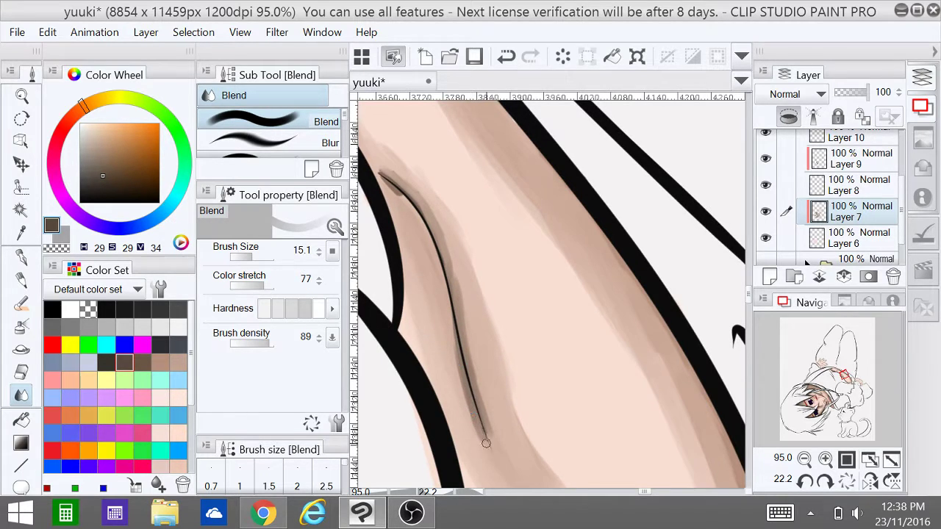
mouse_move(383, 180)
left_mouse_down()
mouse_move(429, 239)
mouse_move(441, 275)
mouse_move(516, 273)
mouse_move(560, 363)
left_mouse_up()
left_click_drag(482, 173, 464, 156)
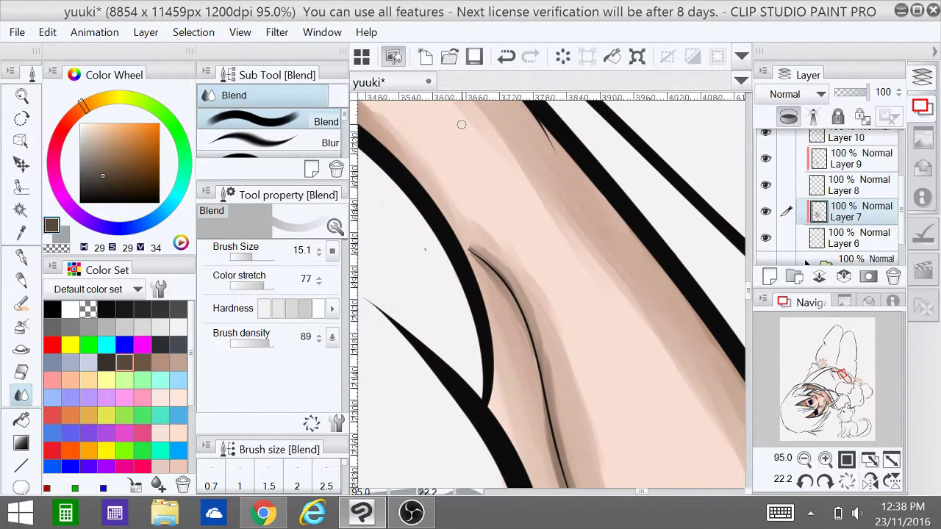
Enlarge the Blend brush to size 185.7 and smooth the shading over the whole arm.
key("ctrl+minus")
key("ctrl+minus")
key("ctrl+minus")
key("ctrl+minus")
key("ctrl+minus")
key("ctrl+minus")
left_click_drag(551, 294, 468, 251)
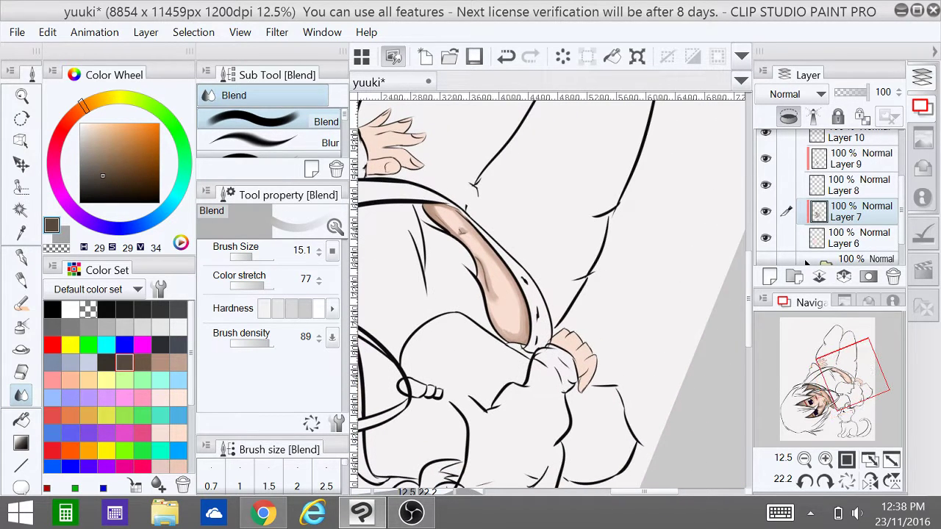
left_click_drag(252, 256, 266, 253)
mouse_move(511, 322)
left_mouse_down()
mouse_move(510, 283)
mouse_move(523, 343)
mouse_move(521, 314)
mouse_move(516, 338)
mouse_move(505, 326)
mouse_move(525, 316)
mouse_move(505, 272)
mouse_move(504, 311)
mouse_move(483, 245)
left_mouse_up()
mouse_move(439, 211)
left_mouse_down()
mouse_move(504, 305)
mouse_move(491, 265)
mouse_move(508, 297)
mouse_move(504, 307)
mouse_move(478, 296)
left_mouse_up()
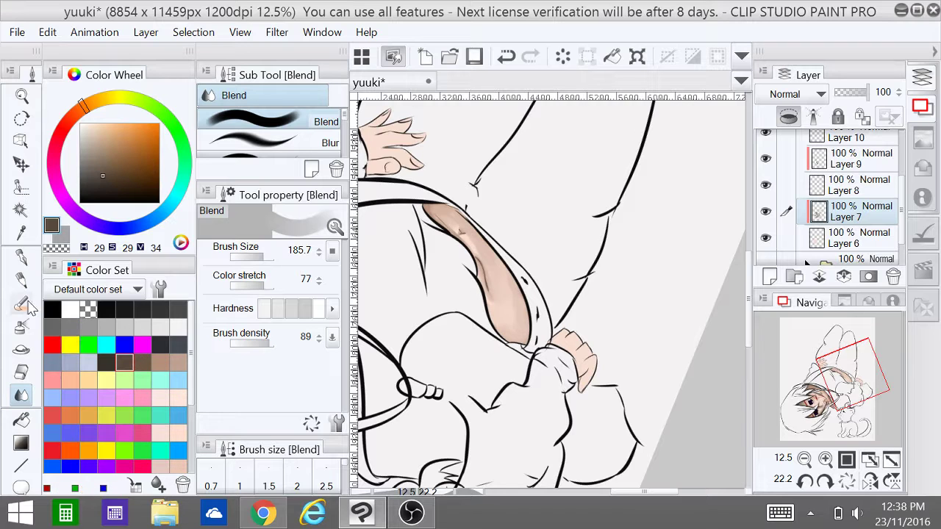
Choose the Shadow airbrush at size 185.7, test a stroke on the arm's upper end and undo it.
left_click(22, 304)
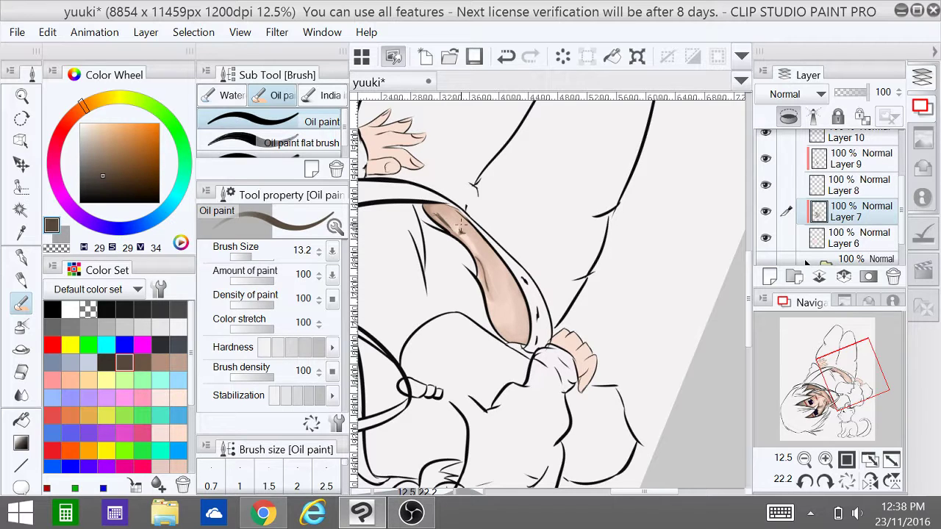
left_click(22, 326)
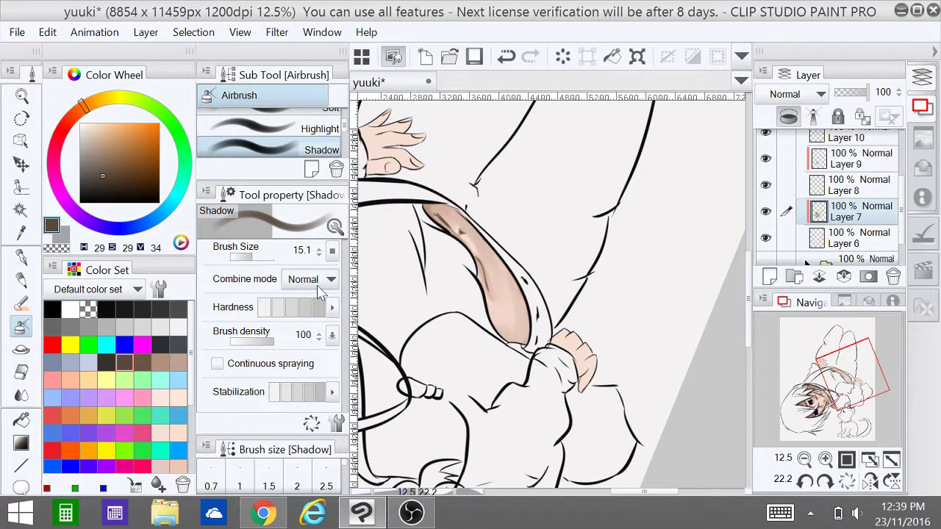
left_click_drag(251, 257, 268, 258)
left_click_drag(441, 214, 461, 231)
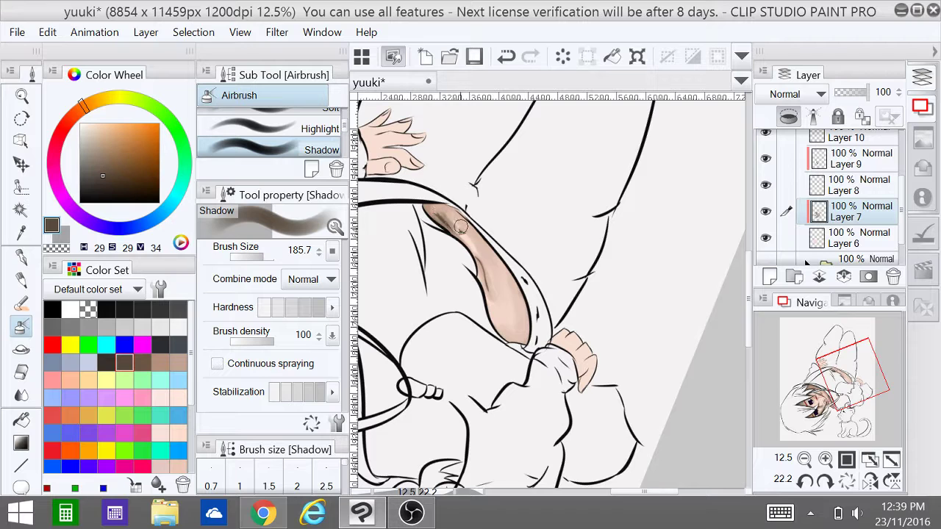
key("ctrl+z")
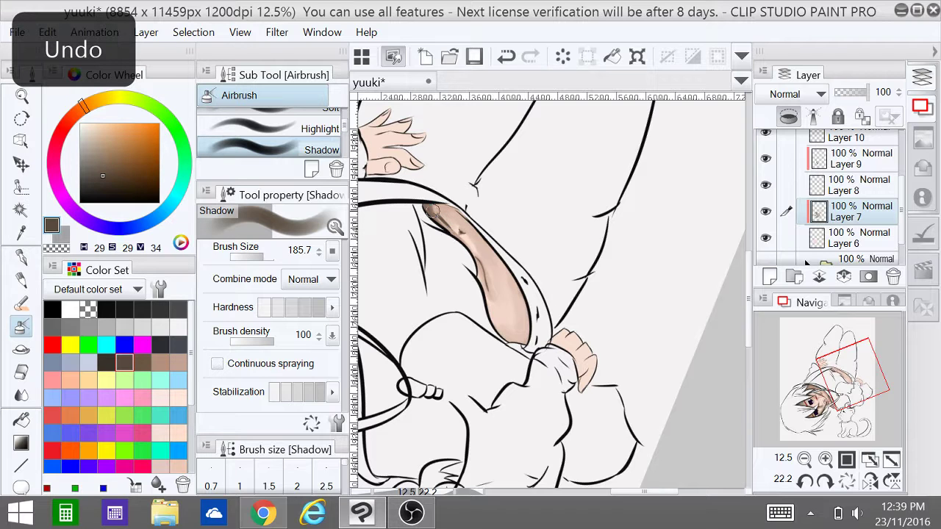
Airbrush dark brown shadow along the inner and outer edges of the arm's lower part, undoing stray strokes.
mouse_move(481, 287)
left_mouse_down()
mouse_move(503, 345)
mouse_move(494, 327)
mouse_move(522, 347)
mouse_move(505, 338)
mouse_move(524, 333)
mouse_move(496, 328)
mouse_move(523, 346)
mouse_move(523, 331)
mouse_move(489, 330)
mouse_move(533, 338)
mouse_move(517, 332)
mouse_move(519, 340)
mouse_move(525, 309)
mouse_move(524, 337)
mouse_move(521, 280)
left_mouse_up()
key("ctrl+z")
key("ctrl+z")
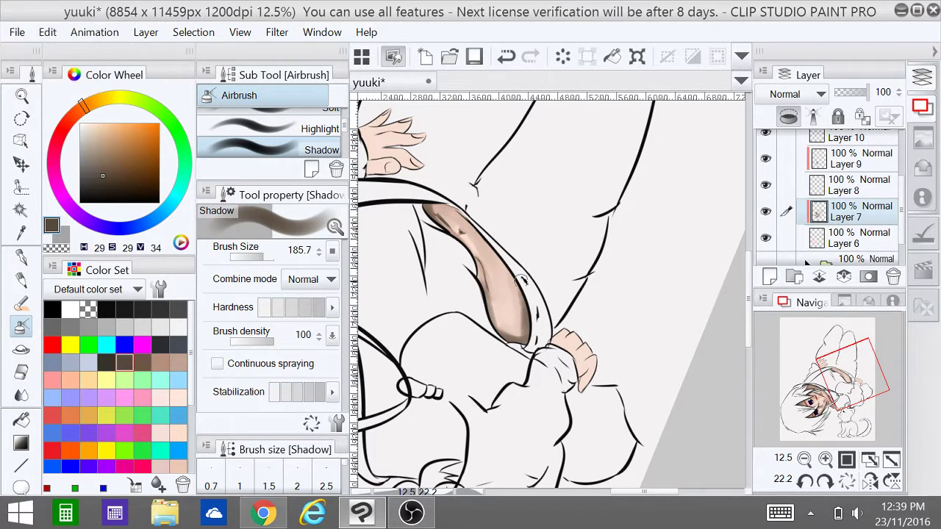
left_click_drag(529, 328, 502, 324)
mouse_move(471, 204)
left_mouse_down()
mouse_move(463, 217)
mouse_move(524, 295)
mouse_move(531, 346)
mouse_move(522, 337)
left_mouse_up()
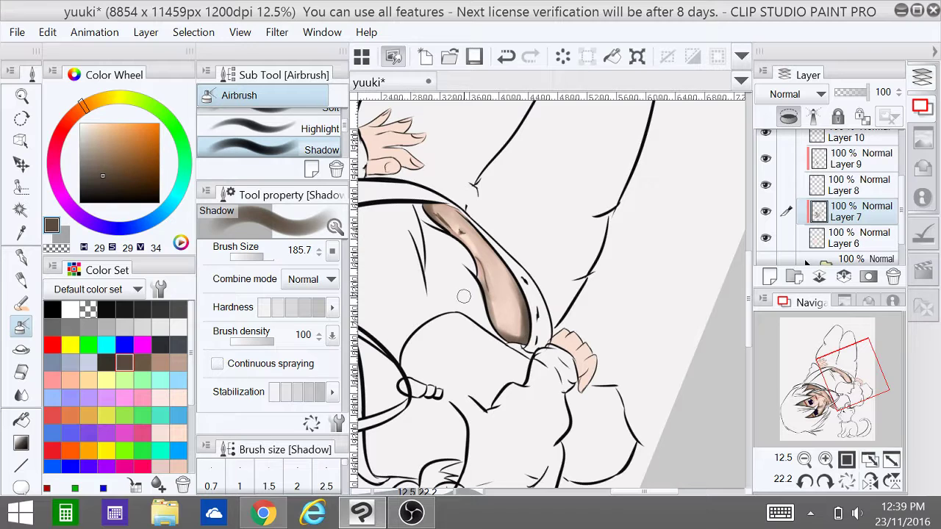
Blend the airbrushed edge shadows into the arm's skin tone with the Blend brush at size 185.7.
left_click(22, 396)
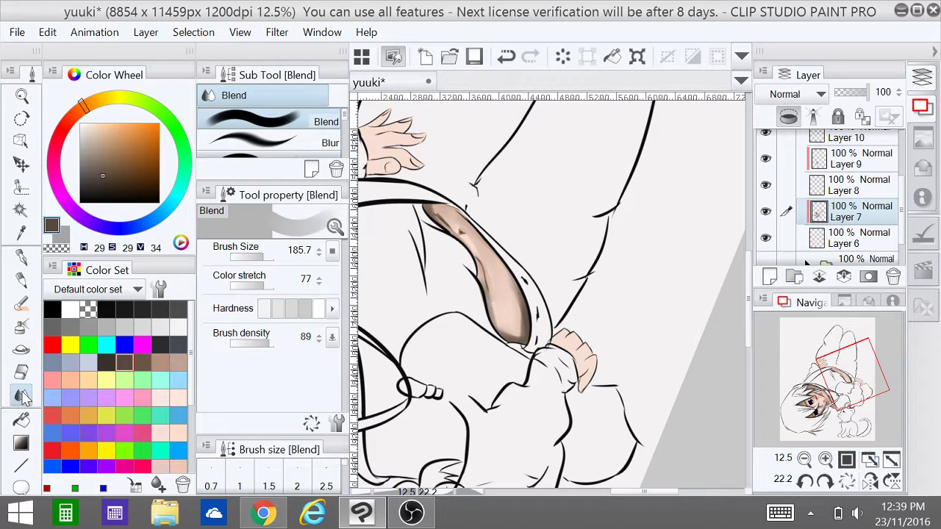
mouse_move(505, 327)
left_mouse_down()
mouse_move(512, 278)
mouse_move(523, 335)
mouse_move(517, 299)
mouse_move(518, 319)
mouse_move(518, 305)
mouse_move(497, 306)
mouse_move(496, 317)
mouse_move(488, 293)
mouse_move(498, 324)
left_mouse_up()
mouse_move(443, 213)
left_mouse_down()
mouse_move(433, 205)
mouse_move(445, 219)
mouse_move(460, 216)
left_mouse_up()
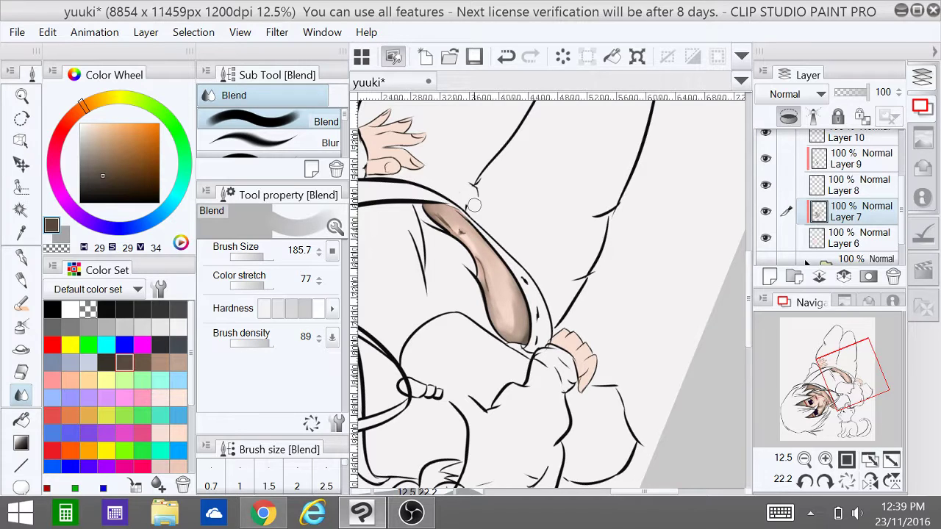
mouse_move(470, 237)
left_mouse_down()
mouse_move(511, 310)
mouse_move(496, 280)
mouse_move(508, 302)
mouse_move(508, 295)
mouse_move(514, 325)
mouse_move(511, 298)
mouse_move(505, 330)
mouse_move(489, 273)
mouse_move(508, 321)
mouse_move(500, 308)
mouse_move(513, 320)
mouse_move(504, 296)
left_mouse_up()
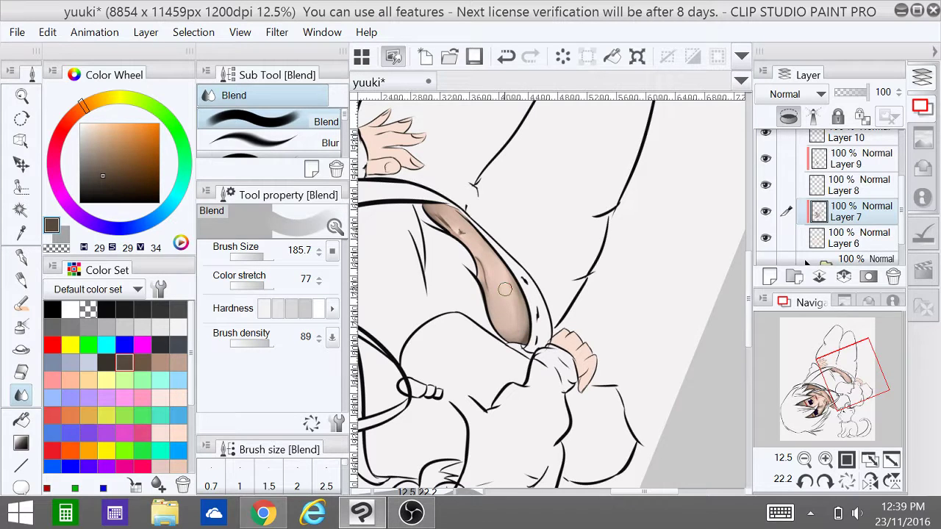
Pick the darker brown swatch and deepen the shadow at the arm's lower end with the Shadow airbrush.
left_click(106, 363)
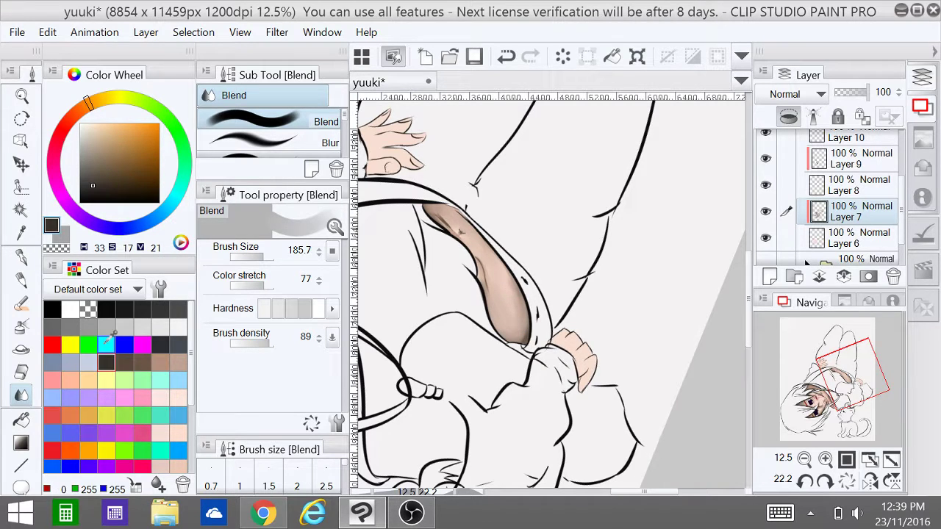
left_click(22, 303)
left_click(22, 280)
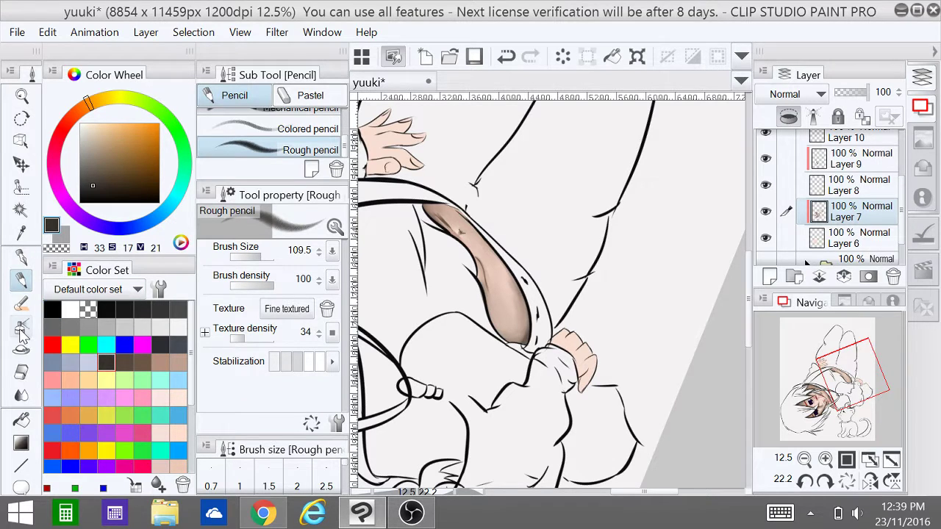
left_click(22, 325)
mouse_move(530, 329)
left_mouse_down()
mouse_move(526, 340)
mouse_move(530, 325)
mouse_move(507, 307)
left_mouse_up()
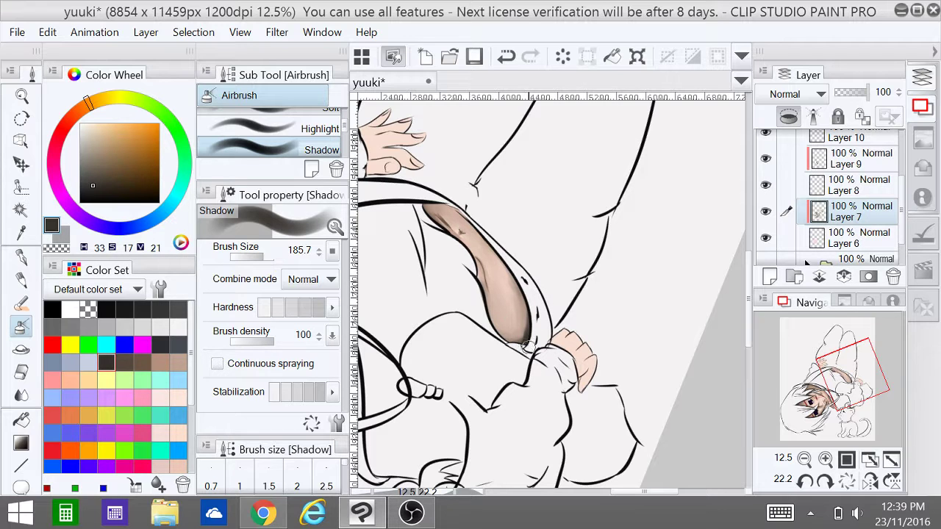
Check the YouTube live dashboard in Chrome, and switch to OBS to open its settings.
left_click(262, 513)
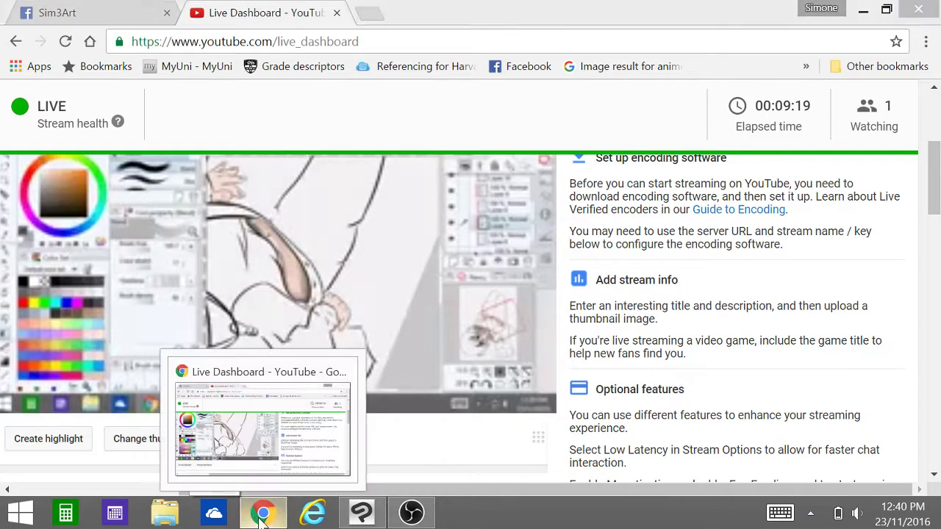
left_click(262, 513)
left_click(411, 513)
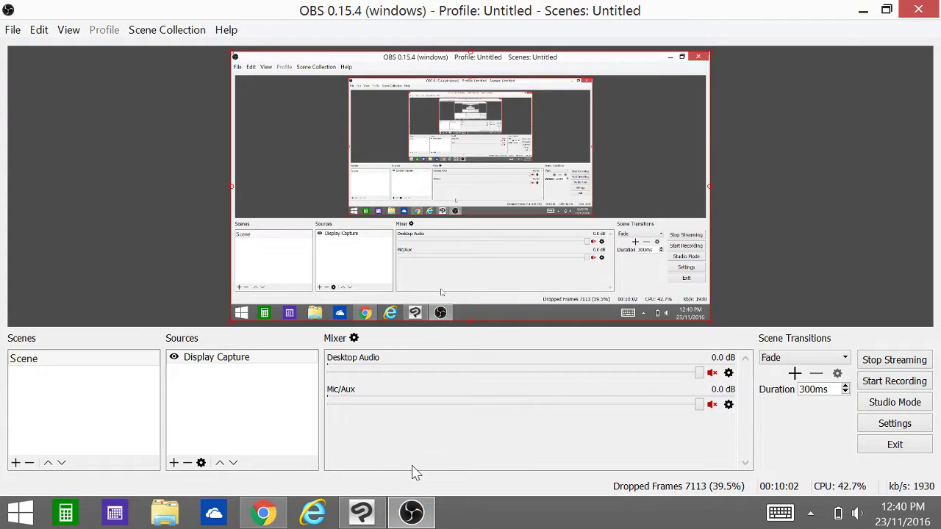
left_click(38, 31)
left_click(38, 32)
left_click(13, 32)
left_click(33, 91)
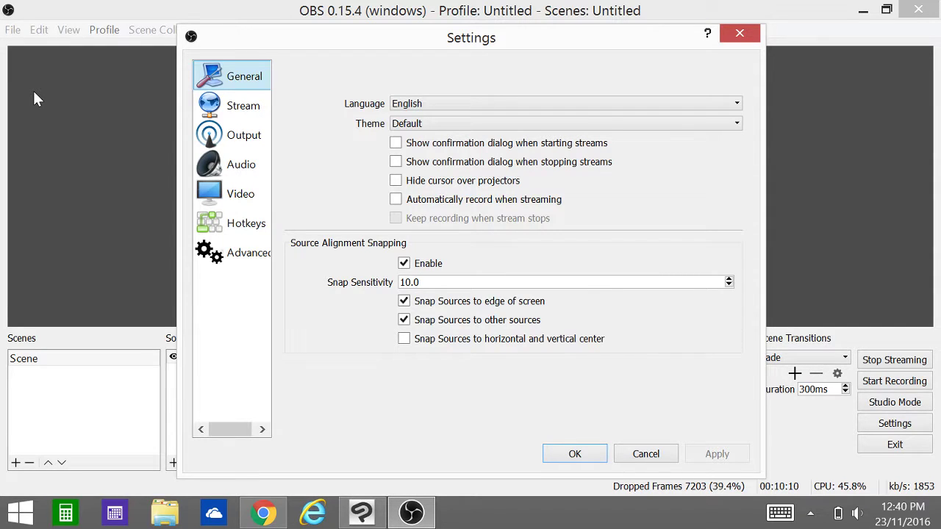
Review the OBS stream, output, recording and video settings, and close the dialog.
left_click(250, 111)
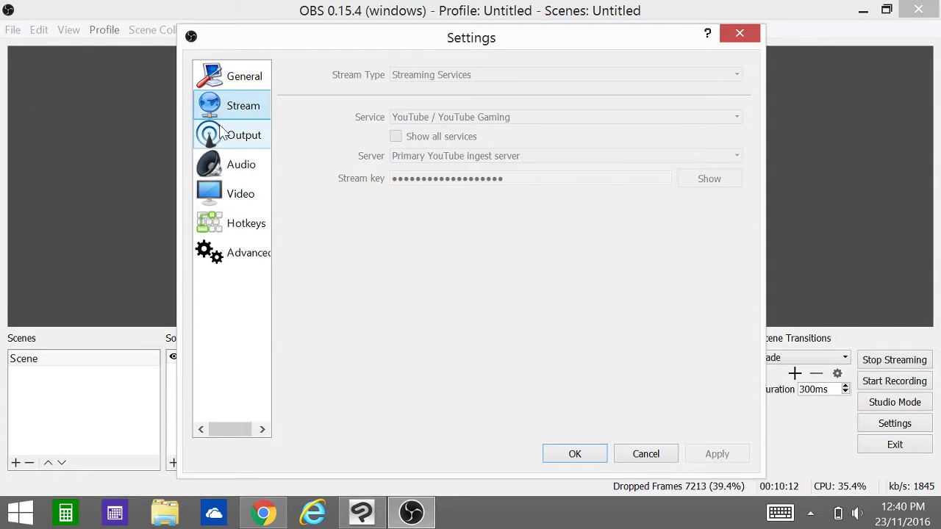
left_click(234, 139)
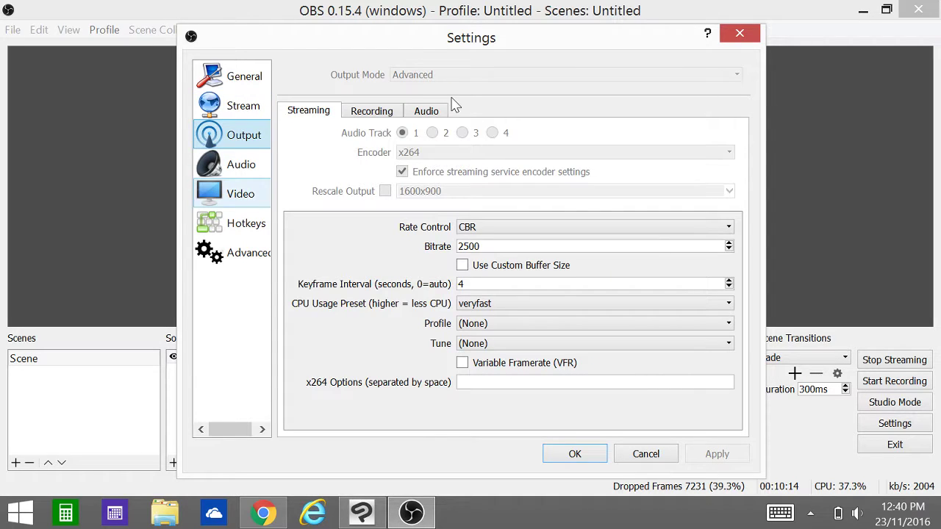
left_click(397, 111)
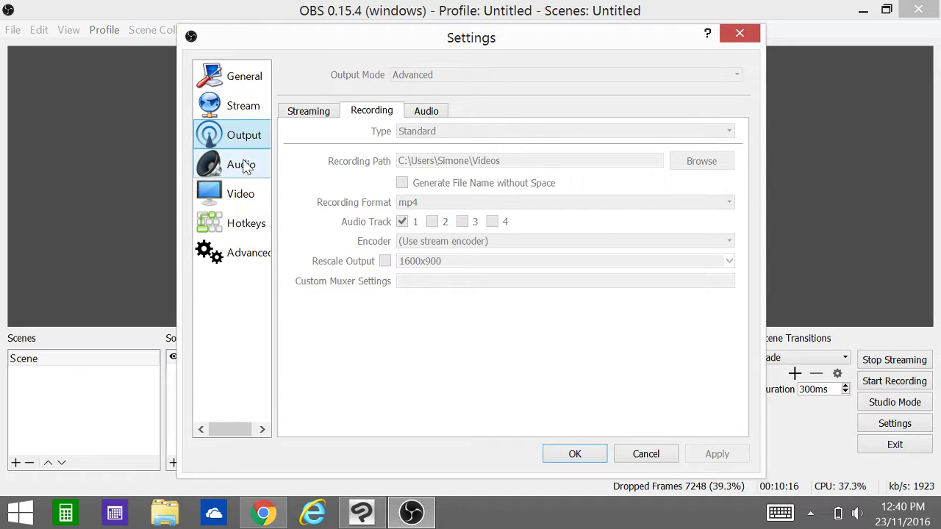
left_click(244, 197)
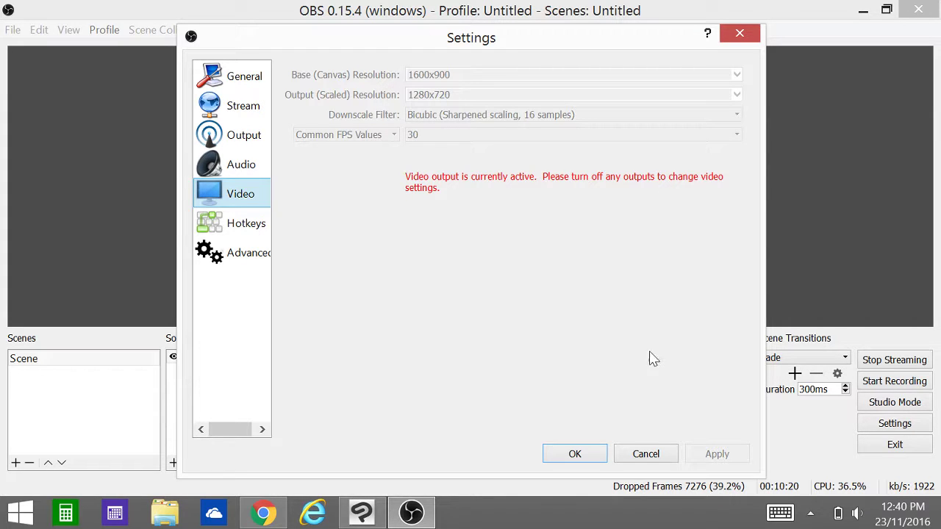
left_click(569, 457)
Switch to Chrome to recheck the live dashboard and find the going-live post on the Sim3Art Facebook page.
mouse_move(263, 513)
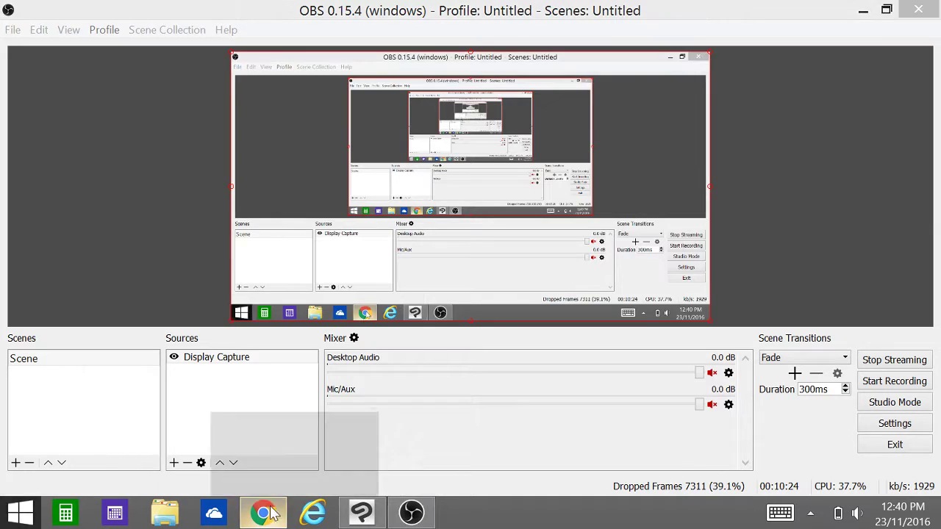
left_click(305, 479)
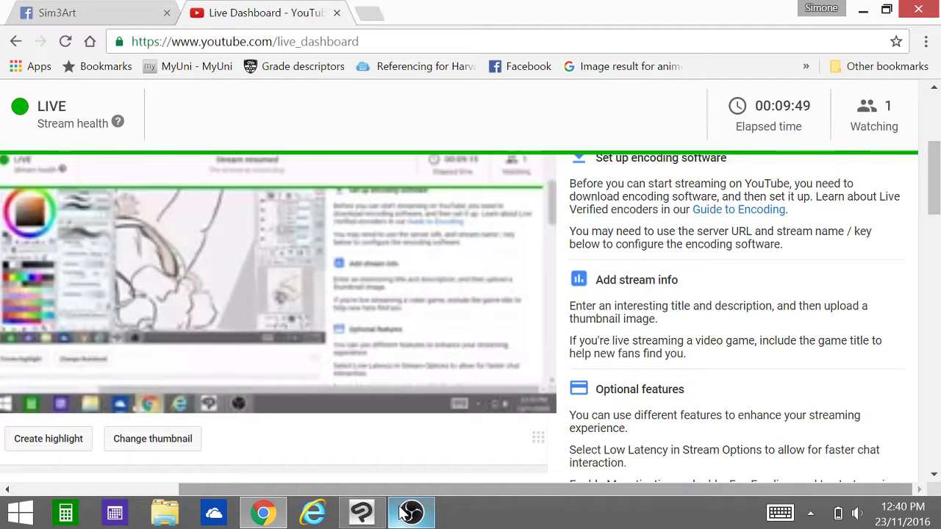
left_click(57, 13)
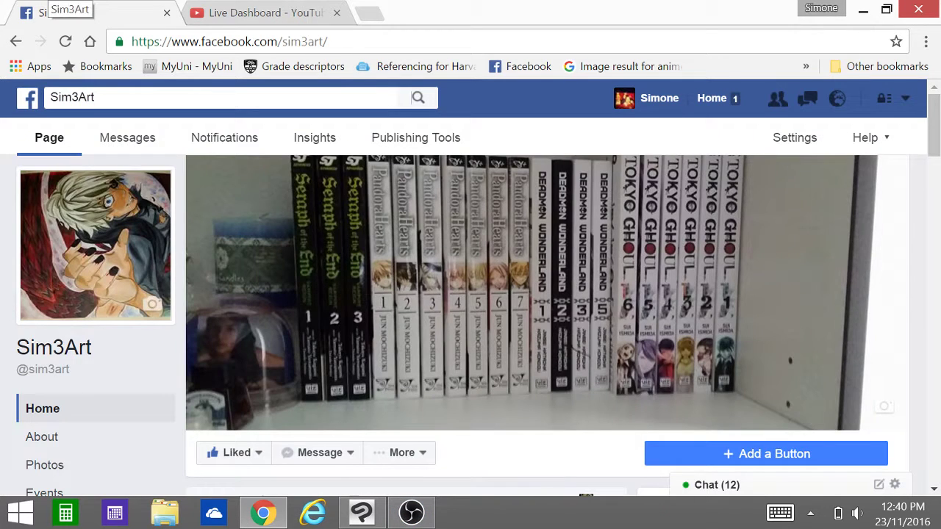
scroll(471, 323, "down", 10)
scroll(404, 345, "down", 10)
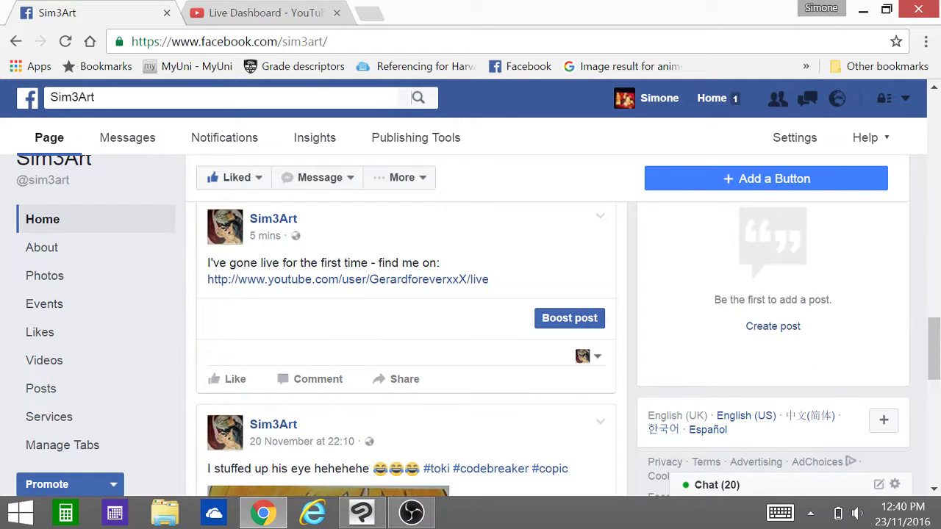
Open the live stream link from the Facebook post, close the Live Dashboard tab and view the stream's title and chat.
left_click(221, 280)
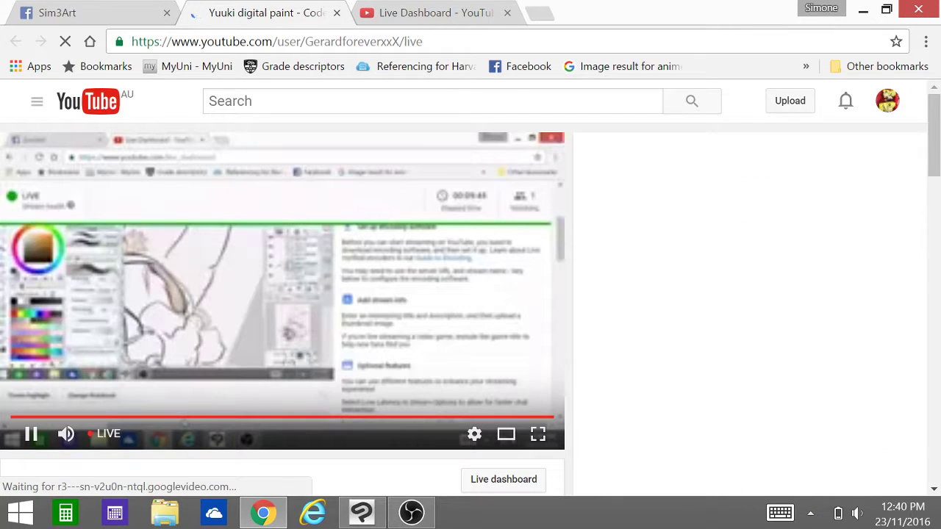
left_click(507, 12)
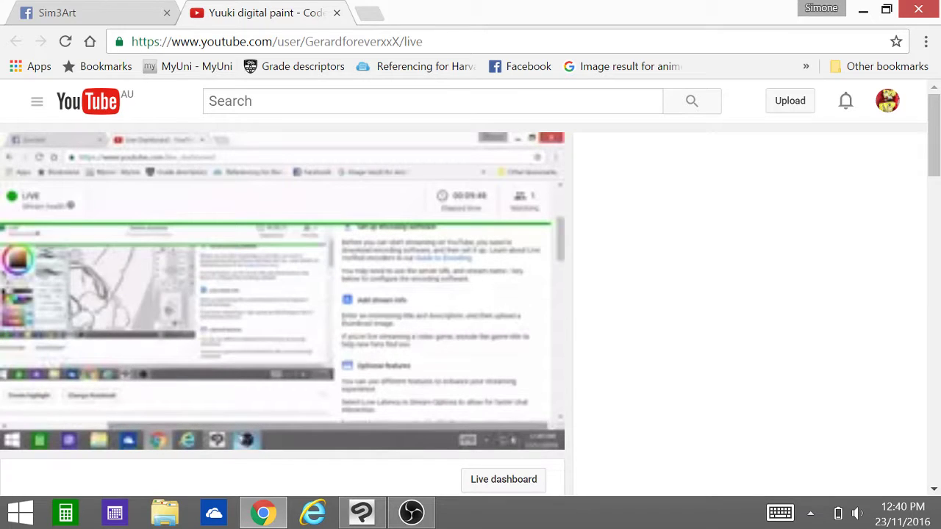
left_click_drag(934, 136, 933, 149)
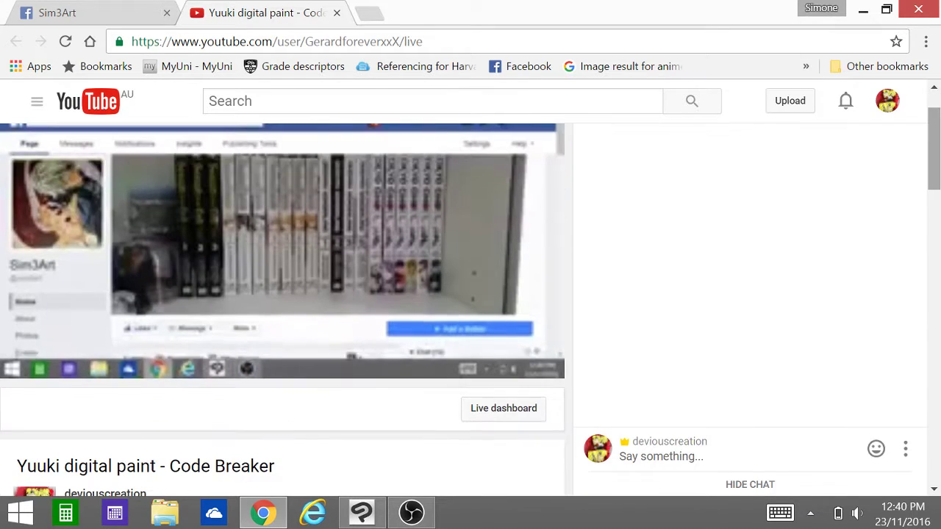
Examine the live stream page's title, viewer count, streaming details and chat area, and return to the video player.
scroll(470, 294, "down", 5)
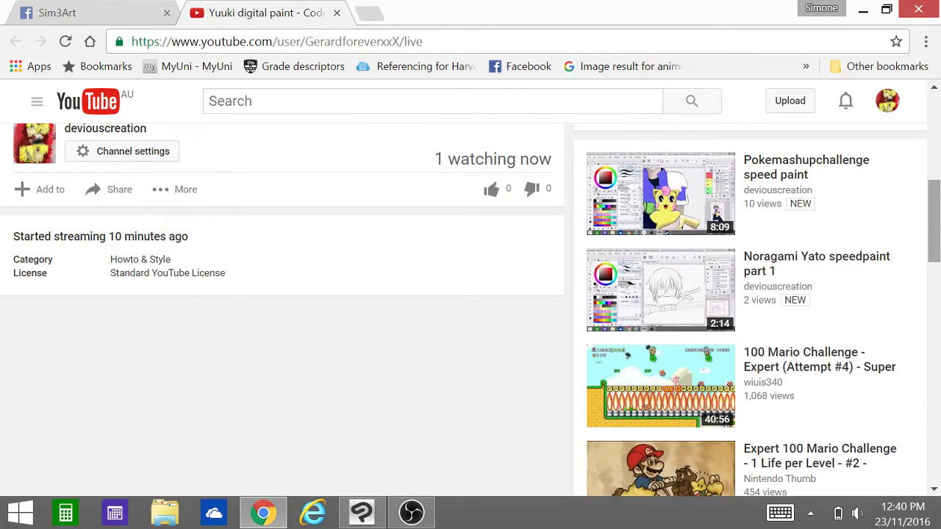
scroll(471, 309, "down", 1)
scroll(470, 309, "up", 4)
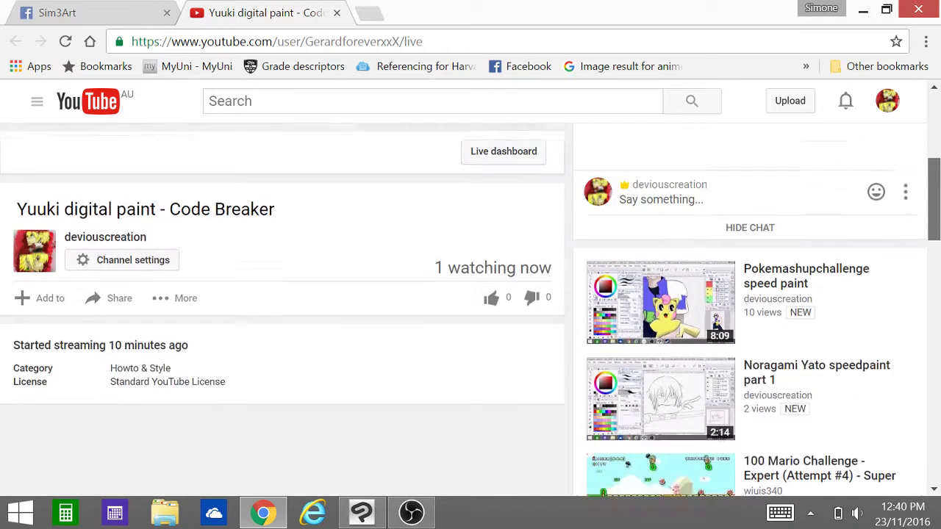
scroll(470, 308, "down", 2)
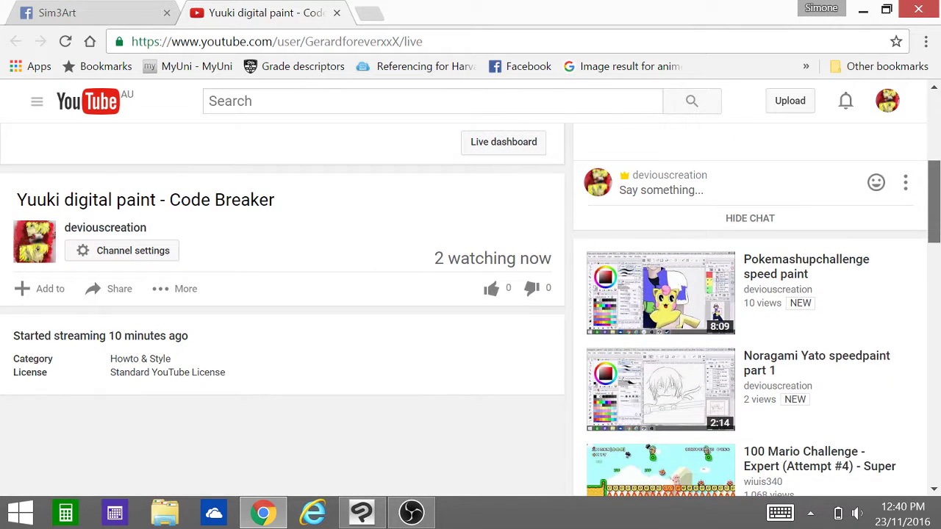
scroll(471, 309, "up", 2)
scroll(471, 309, "up", 3)
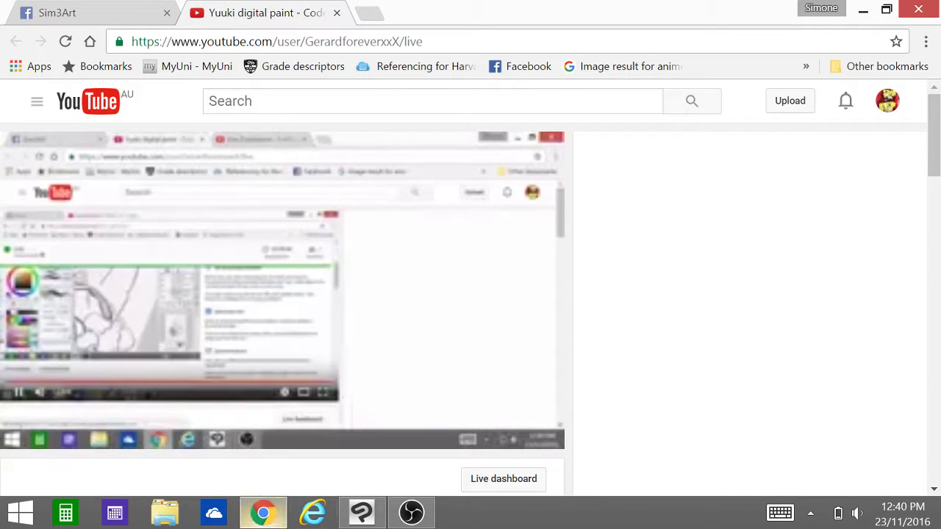
Switch to Clip Studio Paint and airbrush Shadow strokes along the bare skin's lower end and the inner edge of the hand beside the sleeve.
left_click(262, 513)
key("alt+Tab")
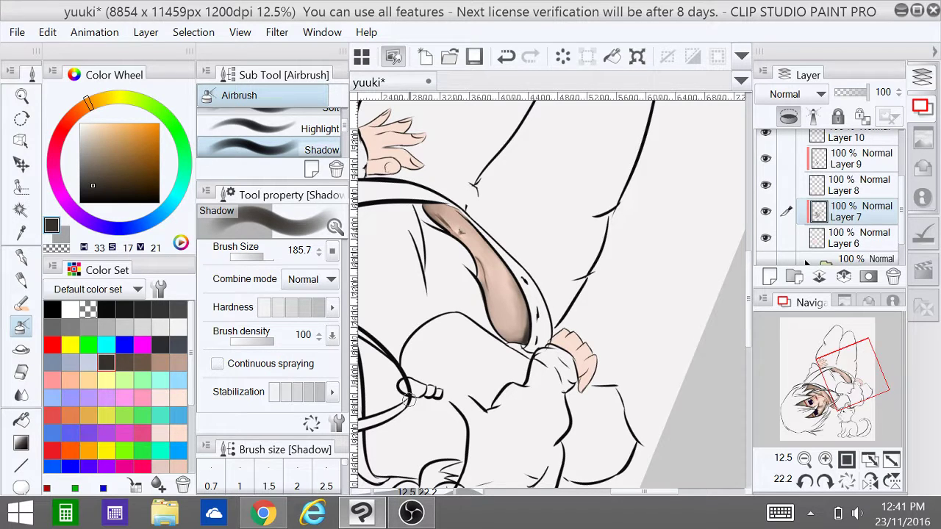
mouse_move(529, 321)
left_mouse_down()
mouse_move(526, 345)
mouse_move(508, 351)
left_mouse_up()
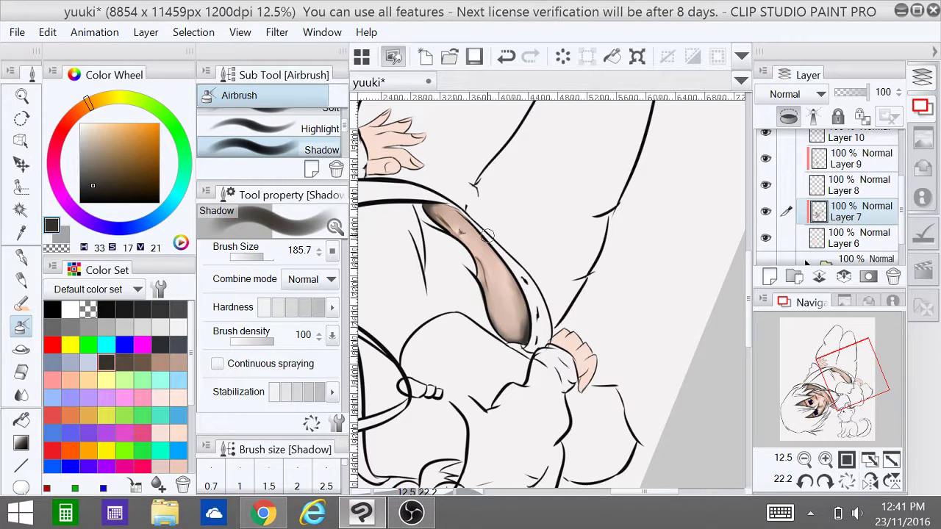
left_click_drag(552, 342, 581, 385)
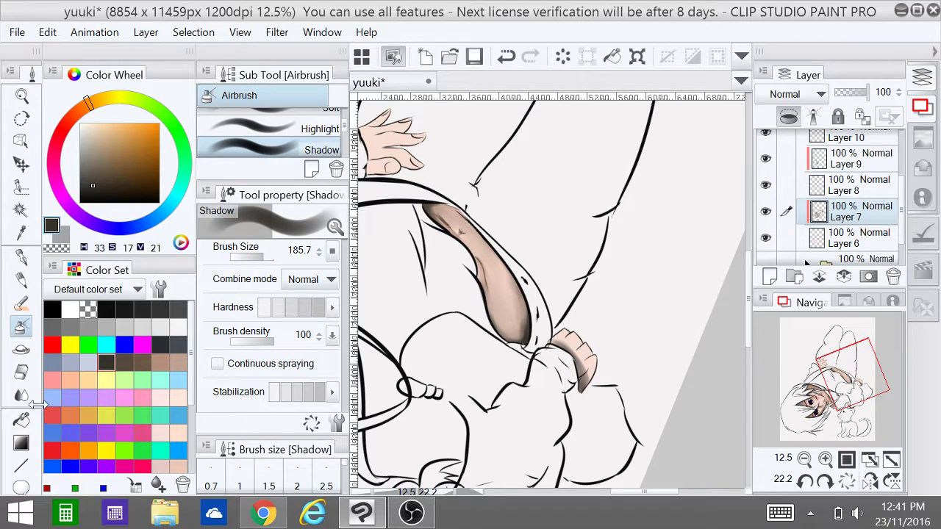
Paint brown shadows (H 28, S 36, V 42) between the hand's fingers with the Oil paint brush at size 25.6, and dismiss the battery warning.
left_click(22, 303)
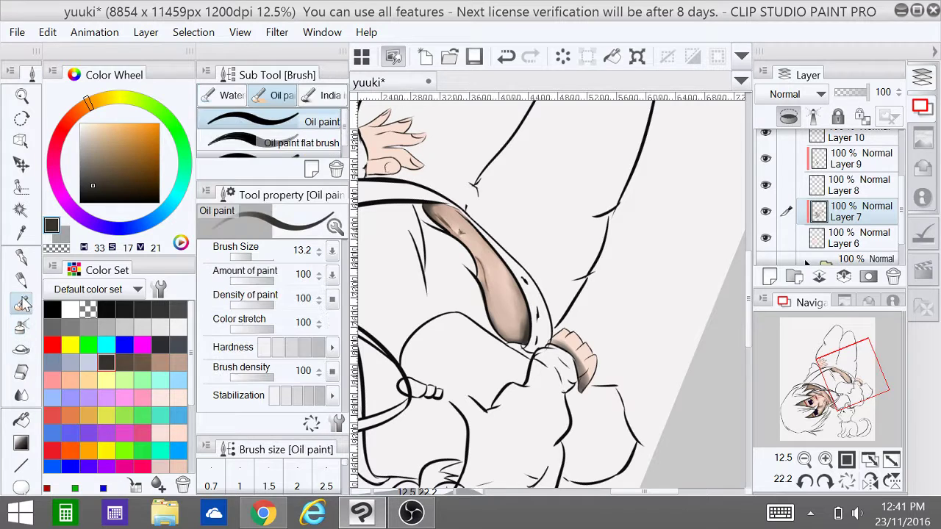
left_click(125, 362)
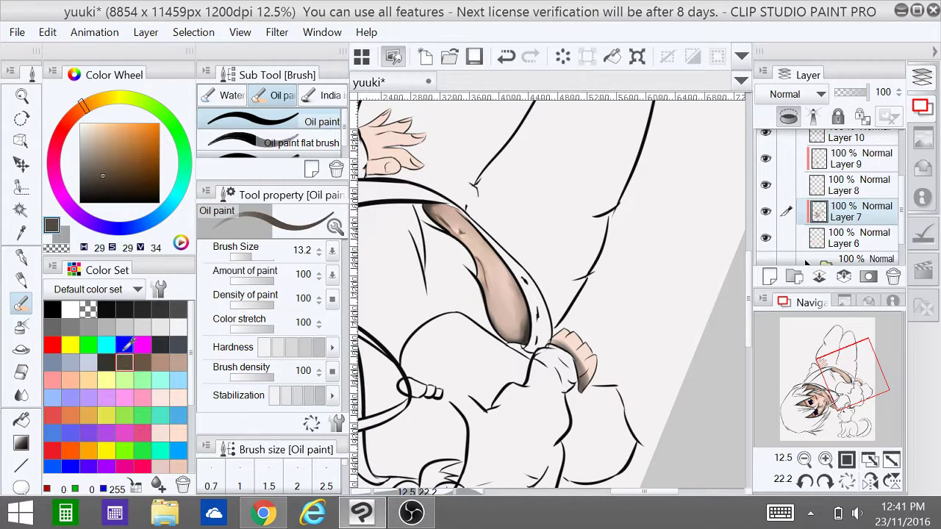
left_click(141, 362)
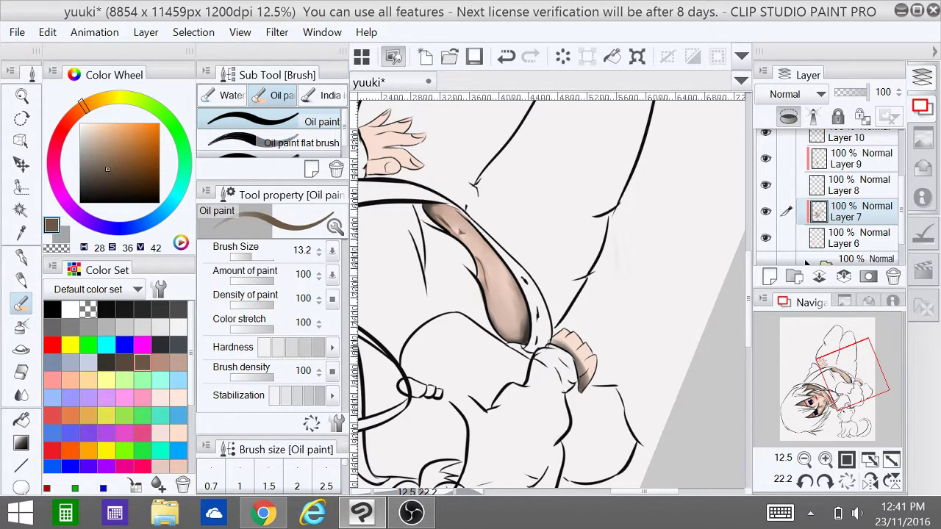
scroll(591, 364, "up", 1)
left_click_drag(574, 352, 486, 346)
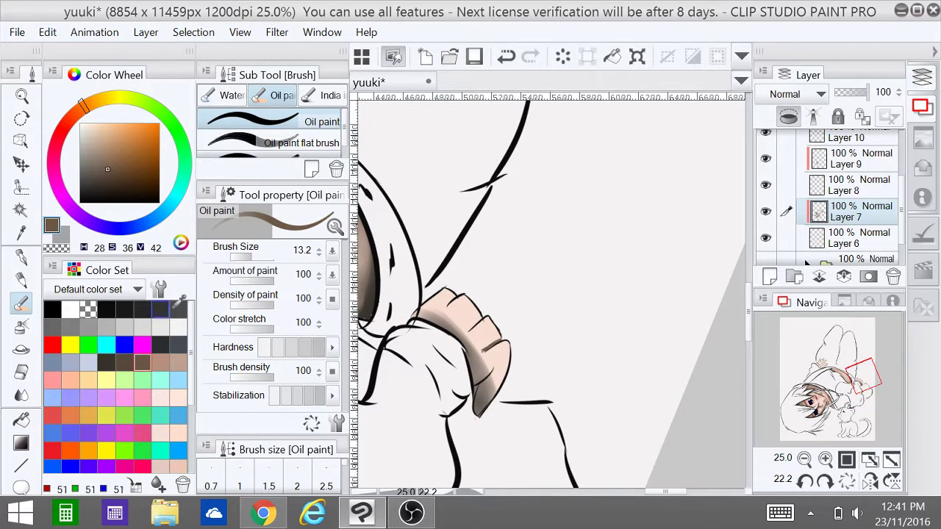
left_click_drag(250, 257, 294, 248)
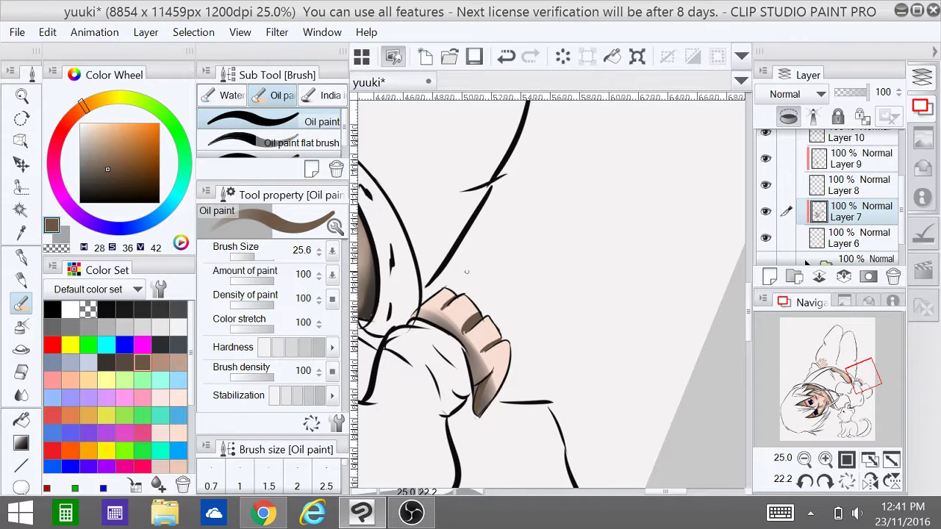
left_click_drag(444, 290, 410, 318)
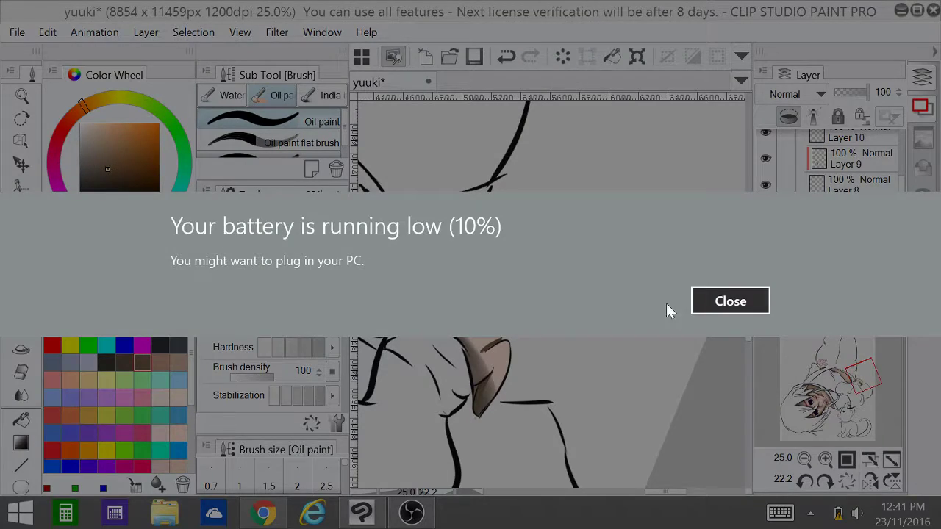
left_click(735, 302)
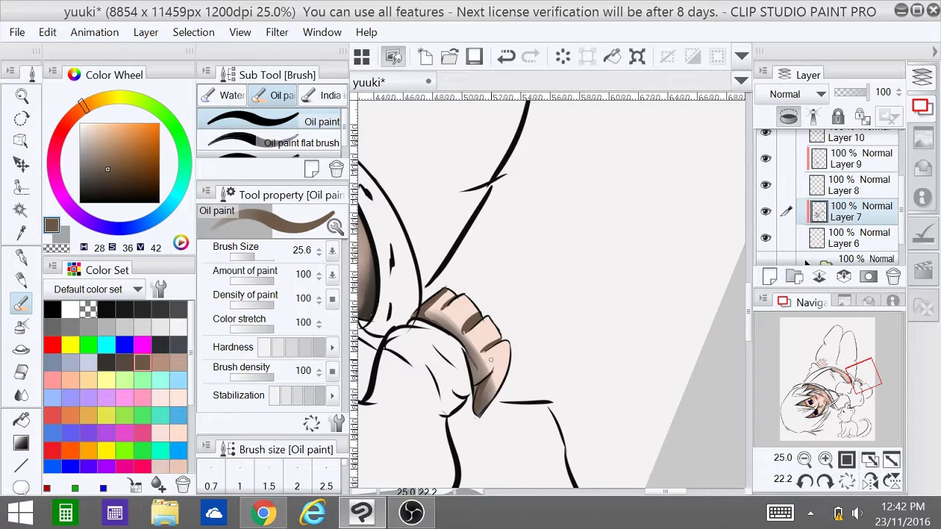
Switch to Chrome to check the live stream page and open YouTube's navigation guide.
left_click(265, 515)
mouse_move(268, 519)
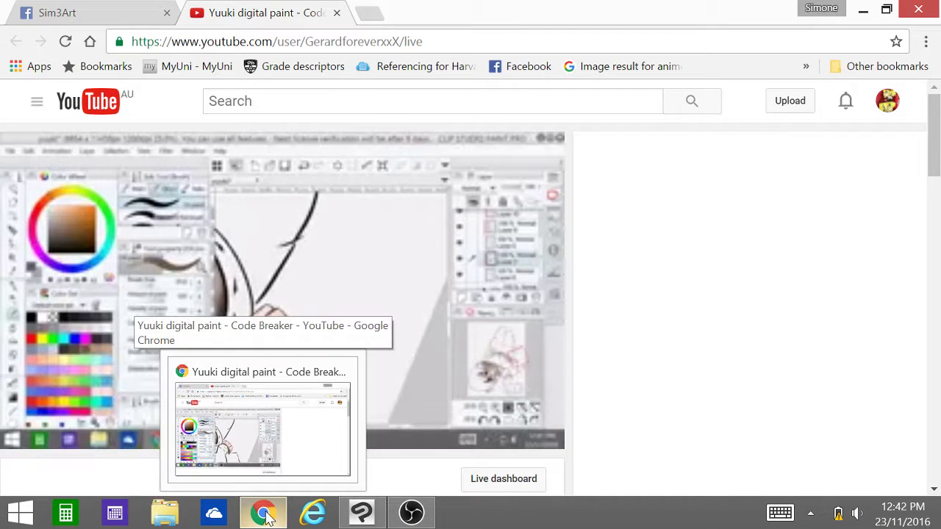
left_click(34, 105)
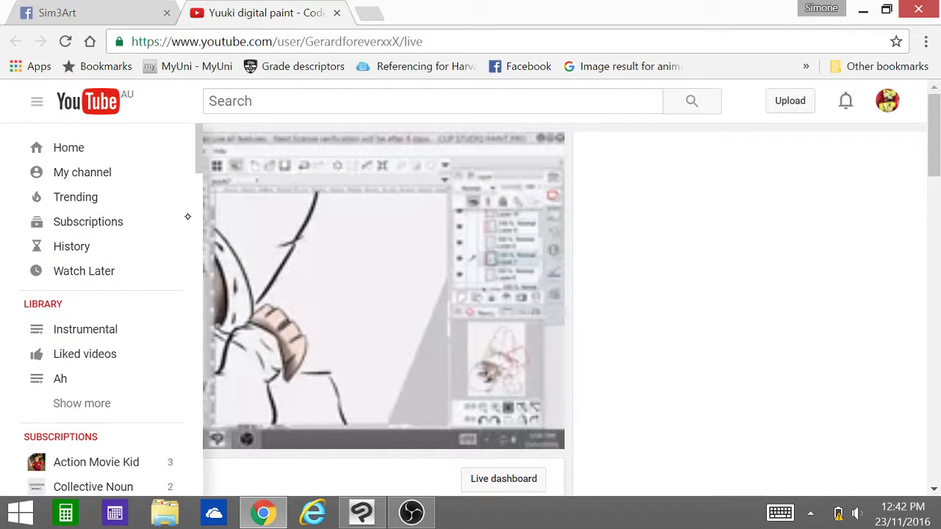